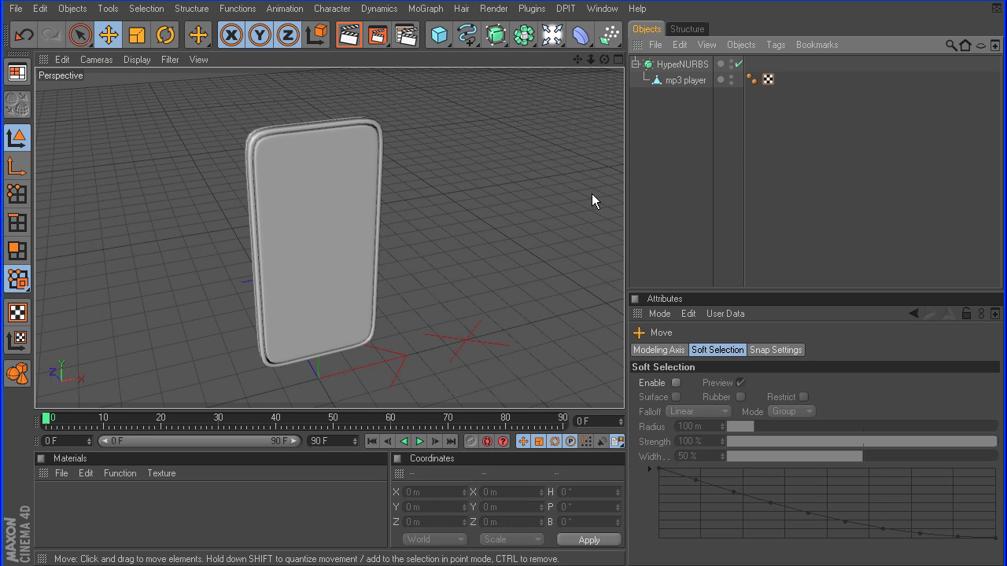
Add a cylinder with a 16 m radius, 0.5 m height and +Z orientation
click(438, 34)
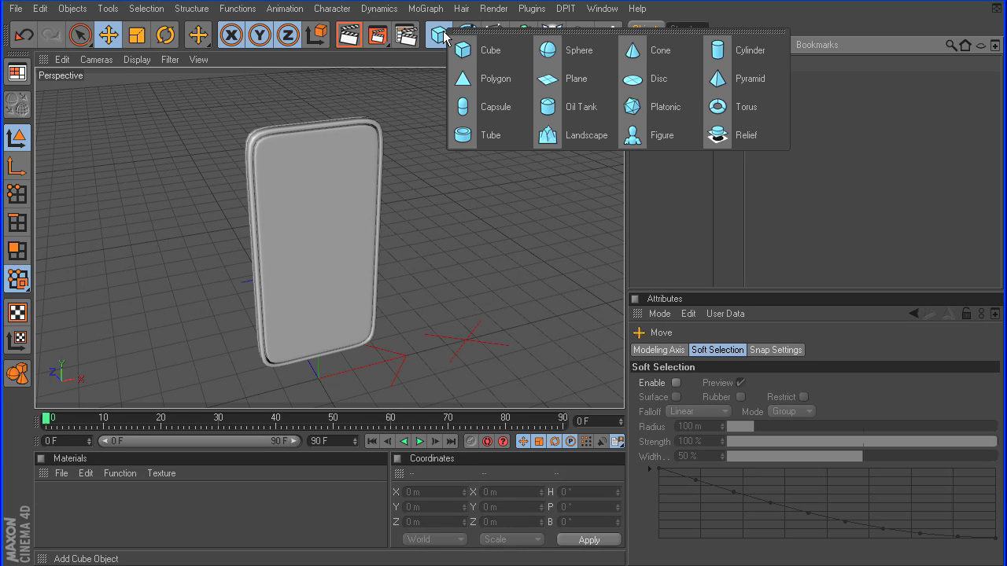
click(725, 50)
click(710, 350)
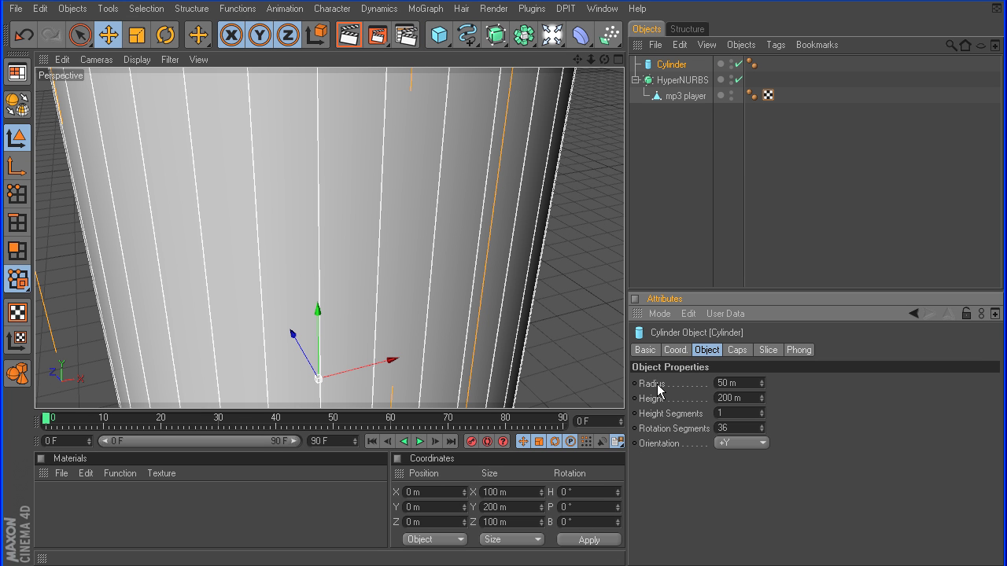
double_click(736, 383)
text(16)
key(Return)
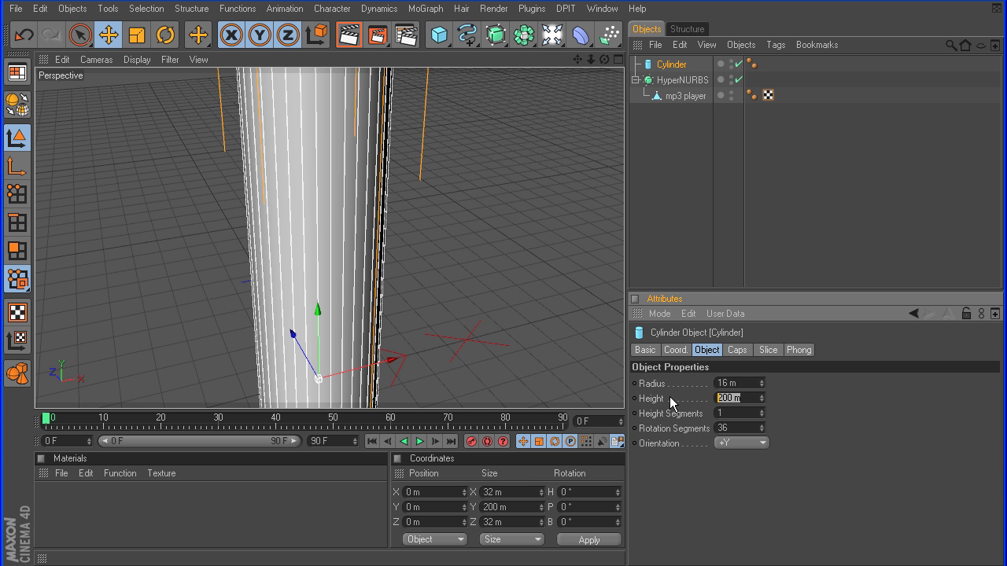
text(.5)
key(Return)
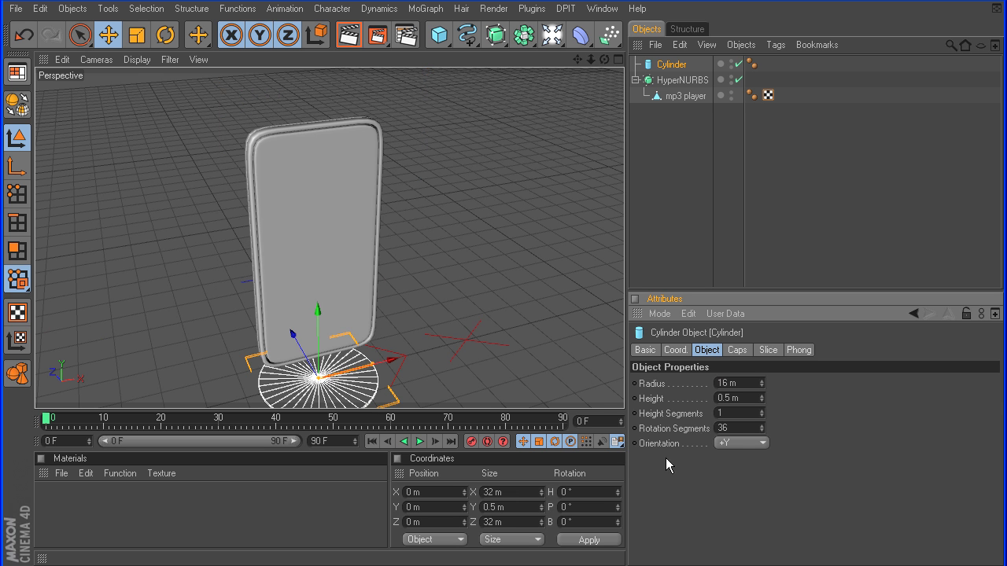
click(739, 443)
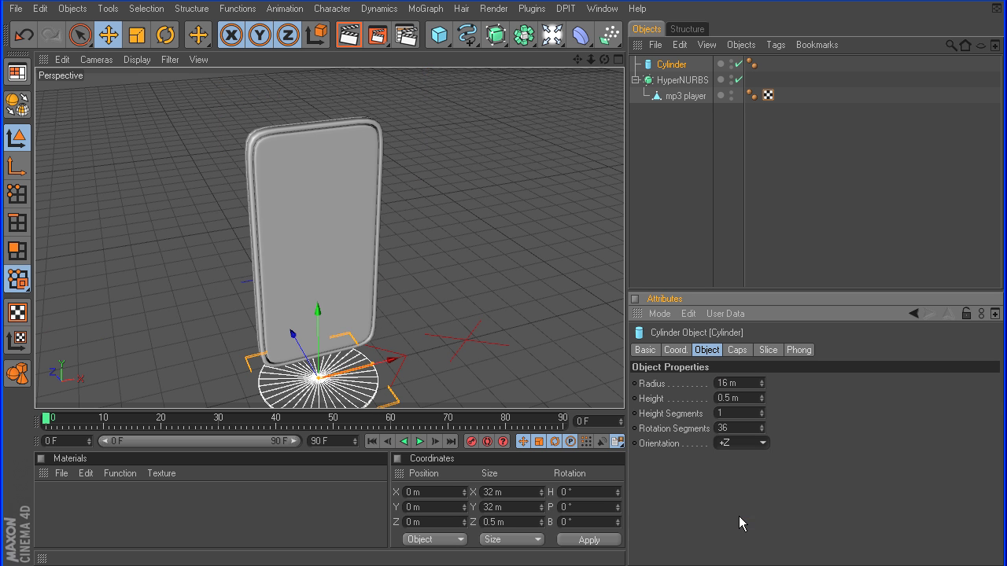
Move the cylinder in front of the mp3 player's lower half, to about Y 25.3 m and Z -7.3 m
drag(323, 317, 503, 368)
middle_click(468, 308)
middle_click(513, 307)
drag(580, 62, 677, 155)
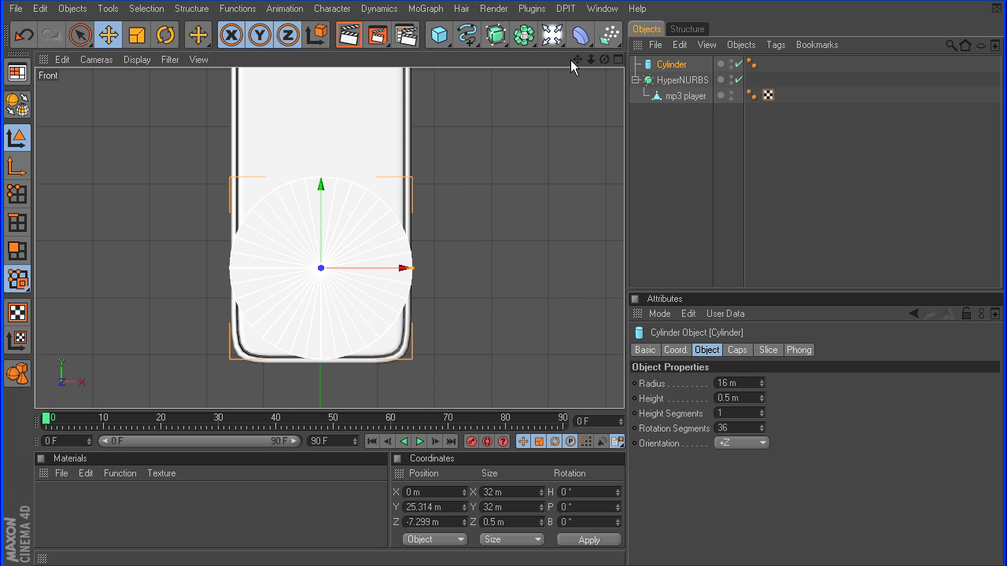
Reduce the cylinder's radius to 13 m so it fits inside the mp3 player's front face
click(761, 386)
click(761, 385)
click(761, 386)
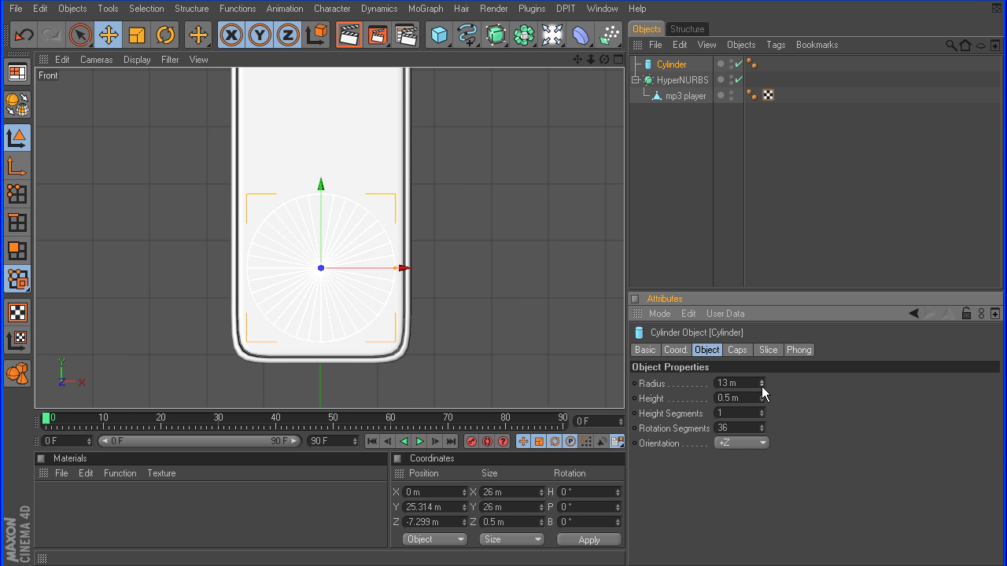
Lower the cylinder slightly to Y 25.176 m and move it against the player's front face, to about Z -2.1 m
drag(322, 227, 322, 228)
middle_click(434, 253)
key(F1)
drag(578, 60, 613, 8)
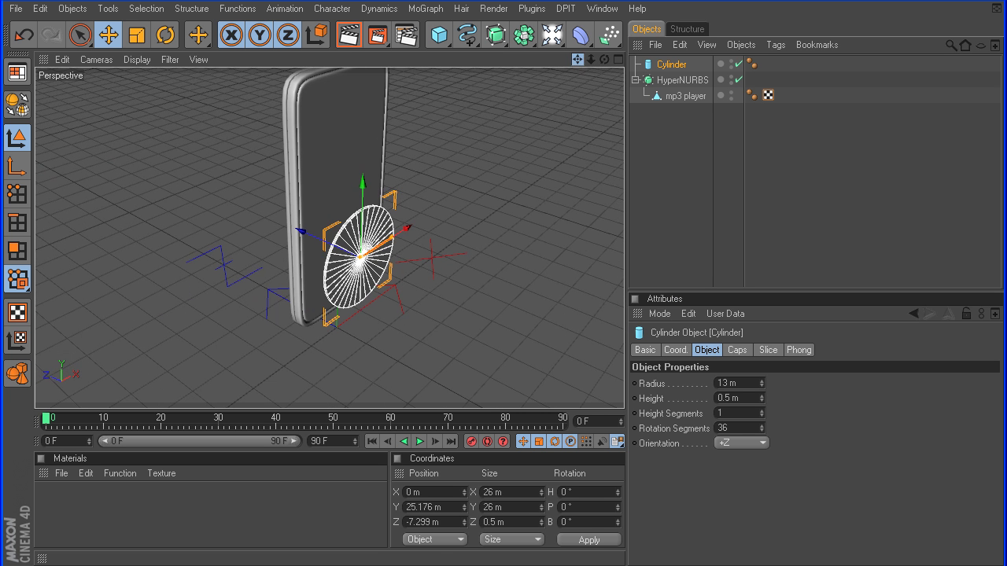
drag(590, 59, 548, 121)
drag(370, 270, 322, 250)
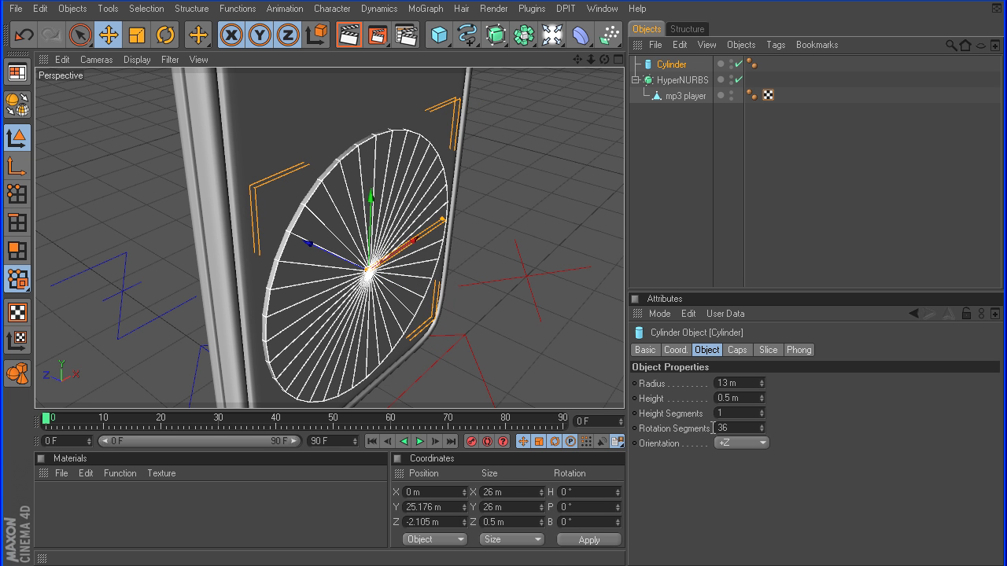
Set the cylinder's rotation segments to 150 and make it an editable polygon object
drag(604, 60, 605, 68)
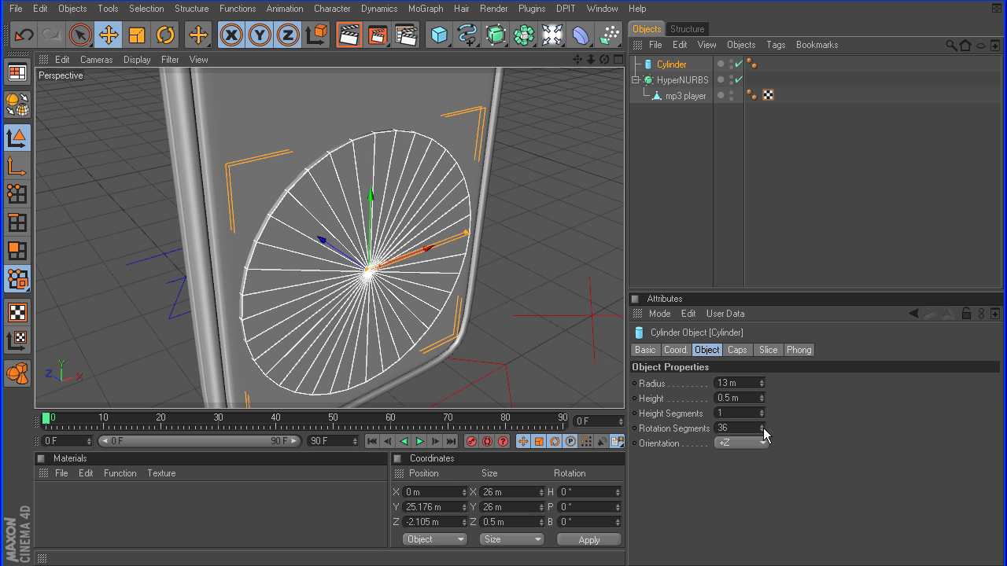
mouse_move(762, 428)
mouse_down()
mouse_move(806, 428)
mouse_move(768, 427)
mouse_up()
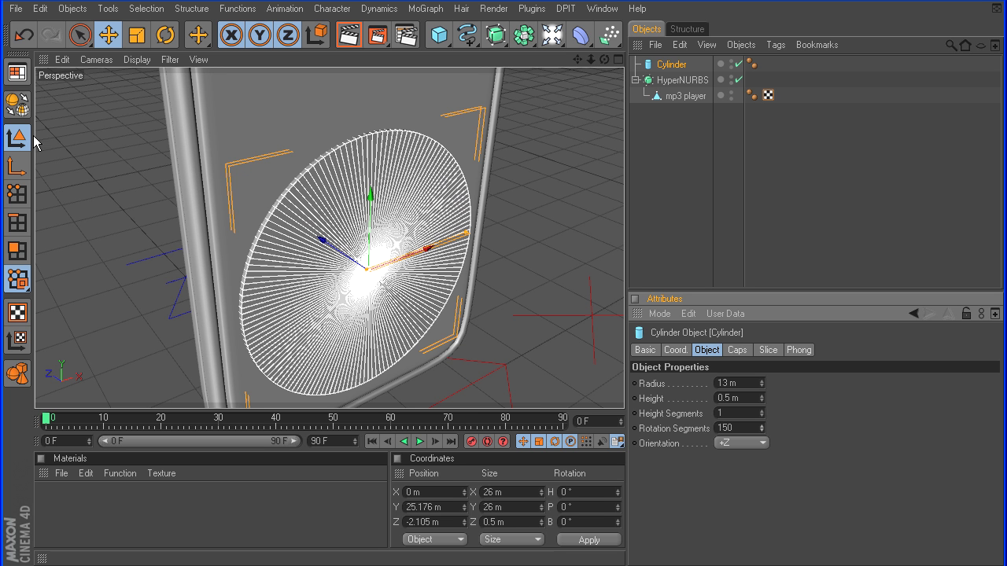
click(17, 103)
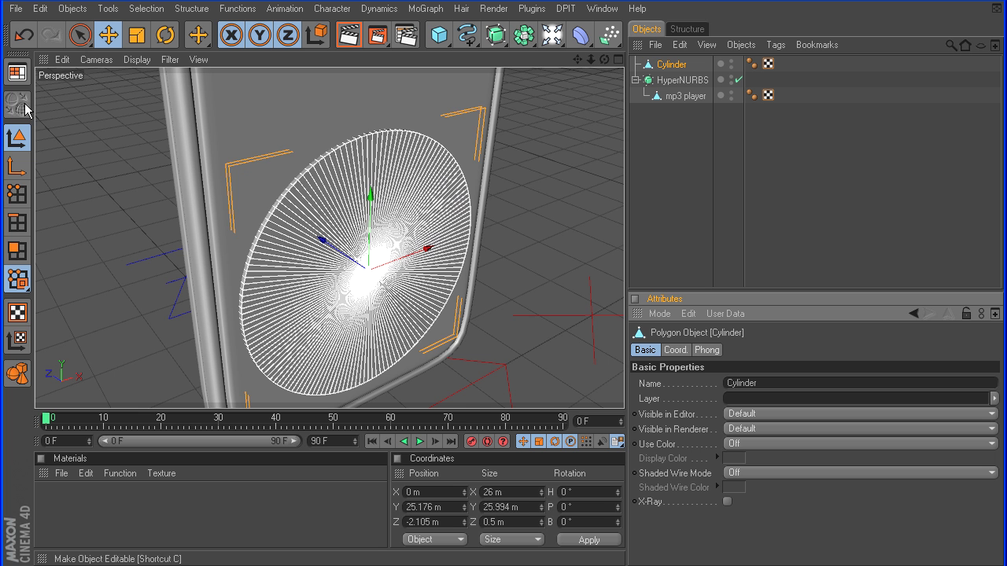
Try moving the front cap polygons to test whether they are attached to the cylinder's side, and undo the move
click(19, 195)
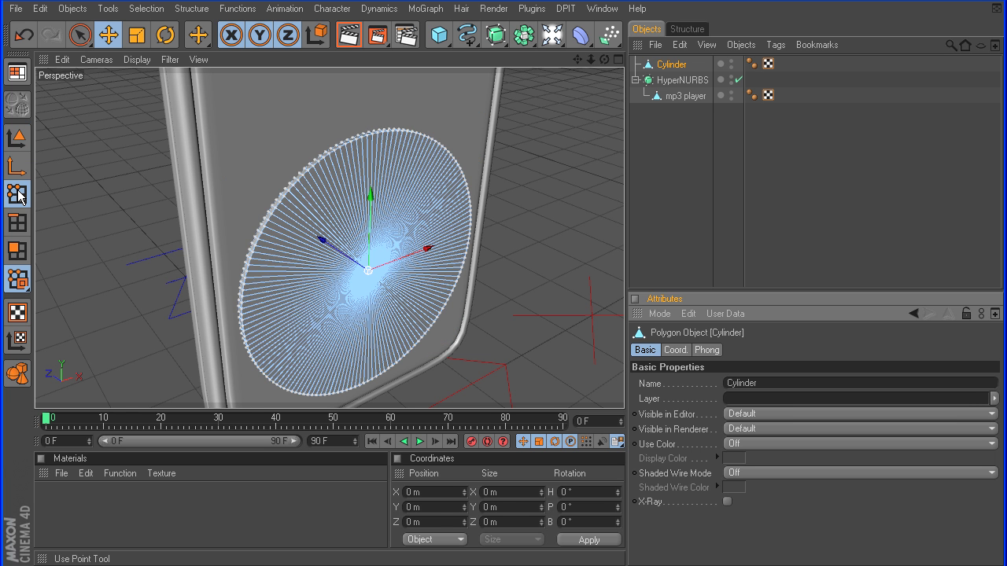
click(80, 35)
mouse_move(604, 60)
mouse_down()
mouse_move(534, 62)
mouse_move(607, 61)
mouse_up()
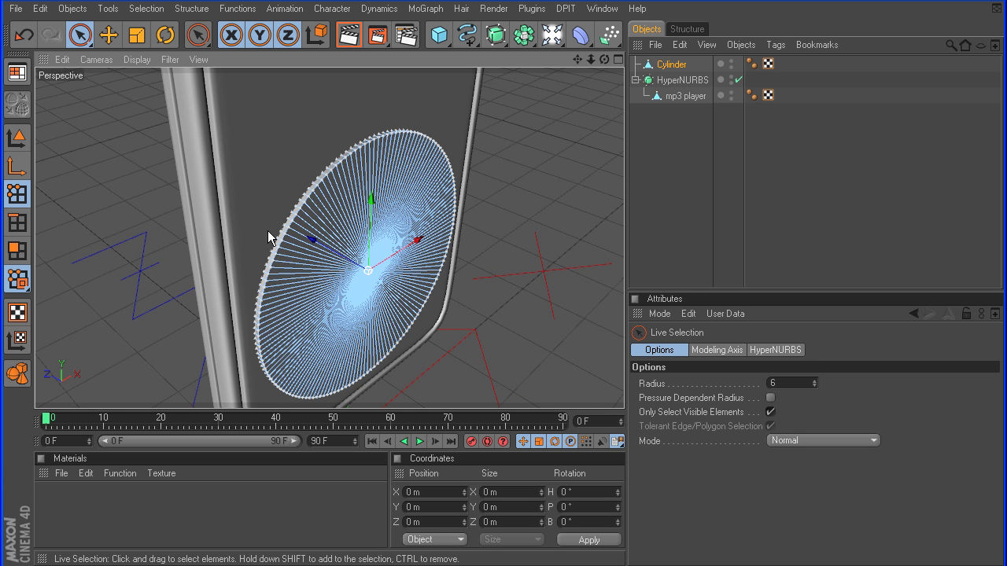
click(17, 251)
mouse_move(299, 307)
mouse_down()
mouse_move(333, 286)
mouse_move(396, 306)
mouse_move(335, 290)
mouse_up()
mouse_move(336, 253)
mouse_down()
mouse_move(535, 360)
mouse_move(401, 288)
mouse_move(534, 359)
mouse_move(417, 298)
mouse_move(527, 342)
mouse_move(384, 280)
mouse_up()
key(ctrl+z)
click(526, 254)
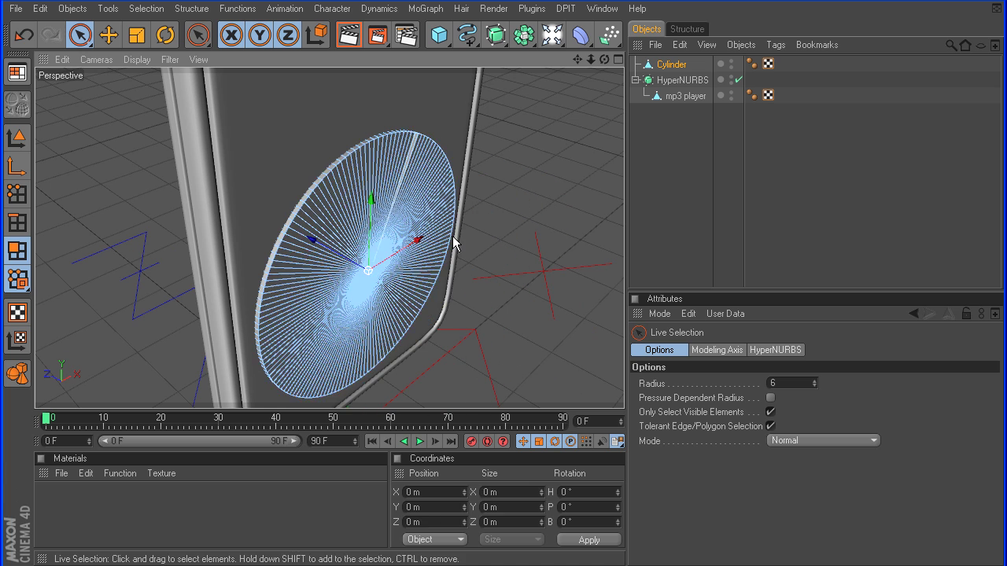
Run Optimize on the cylinder's points to weld its caps to the side
click(18, 197)
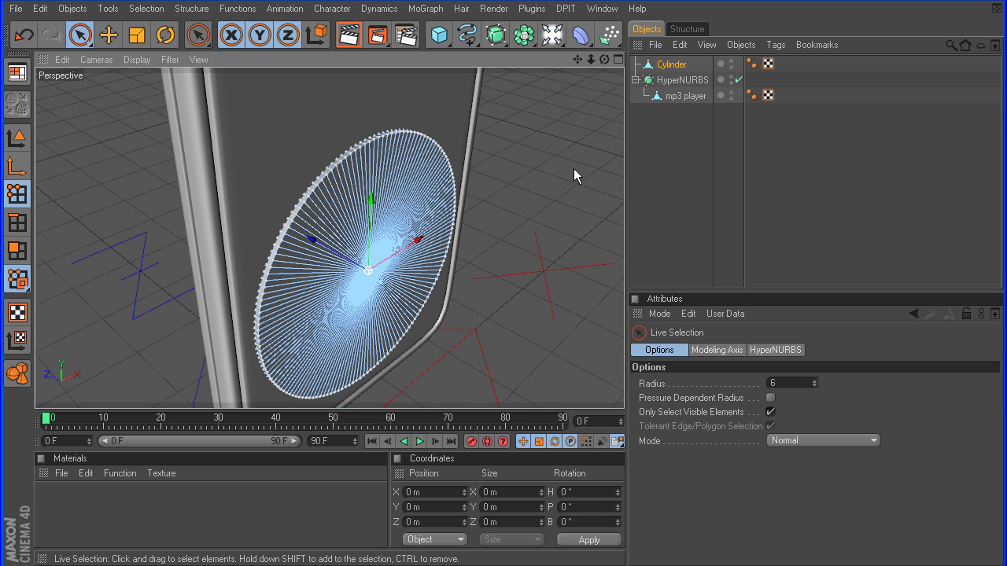
click(237, 9)
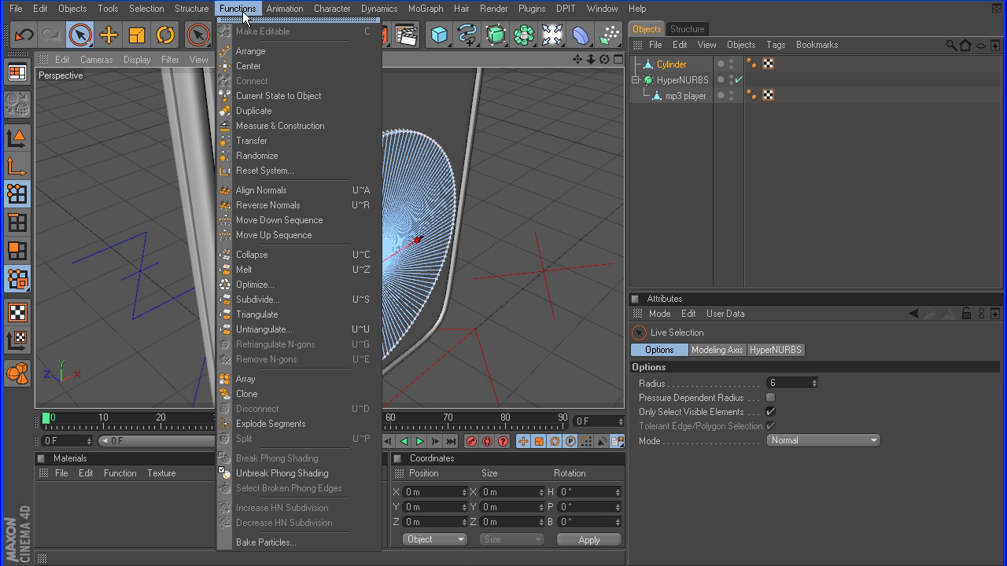
click(258, 281)
click(238, 322)
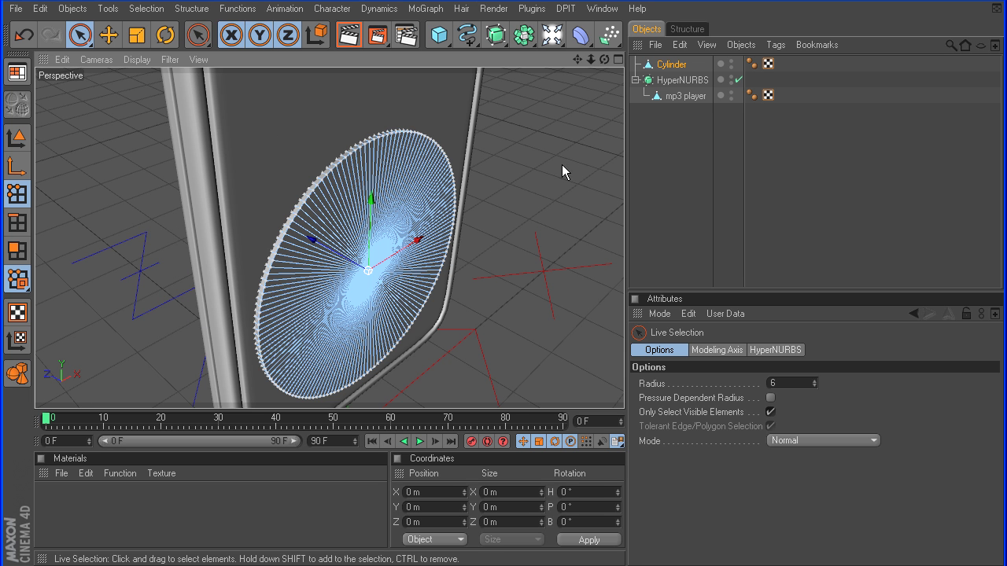
Test the weld by pulling the front cap polygons outward, and undo the move
click(18, 250)
mouse_move(267, 315)
mouse_down()
mouse_move(306, 287)
mouse_move(348, 314)
mouse_move(329, 273)
mouse_move(433, 307)
mouse_move(333, 252)
mouse_move(409, 293)
mouse_move(356, 264)
mouse_up()
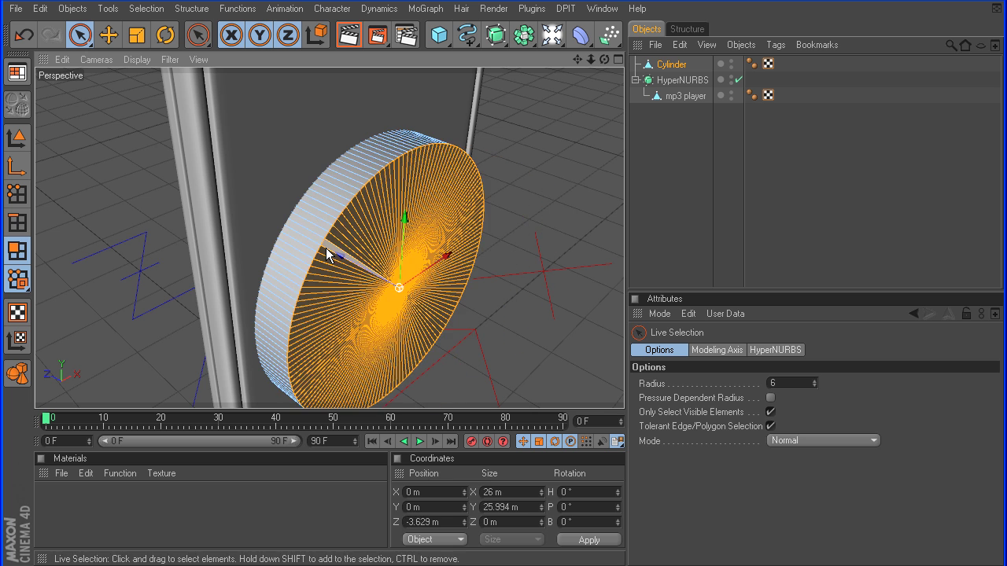
key(ctrl+z)
click(540, 255)
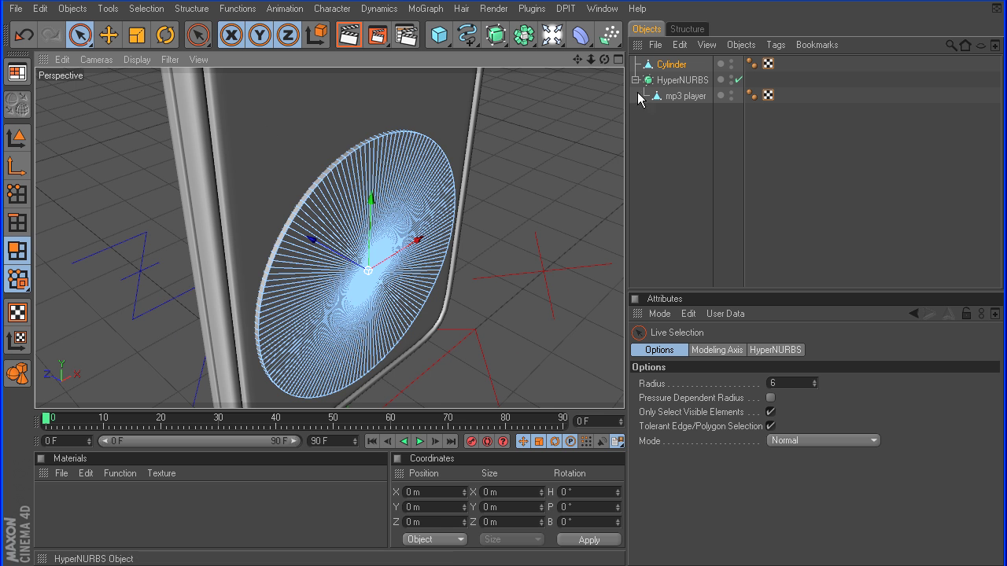
Select the cylinder's front cap polygons and inner-extrude them twice, to about 21.8 m and 10.1 m wide
mouse_move(421, 145)
mouse_down()
mouse_move(348, 302)
mouse_move(402, 214)
mouse_up()
right_click(504, 175)
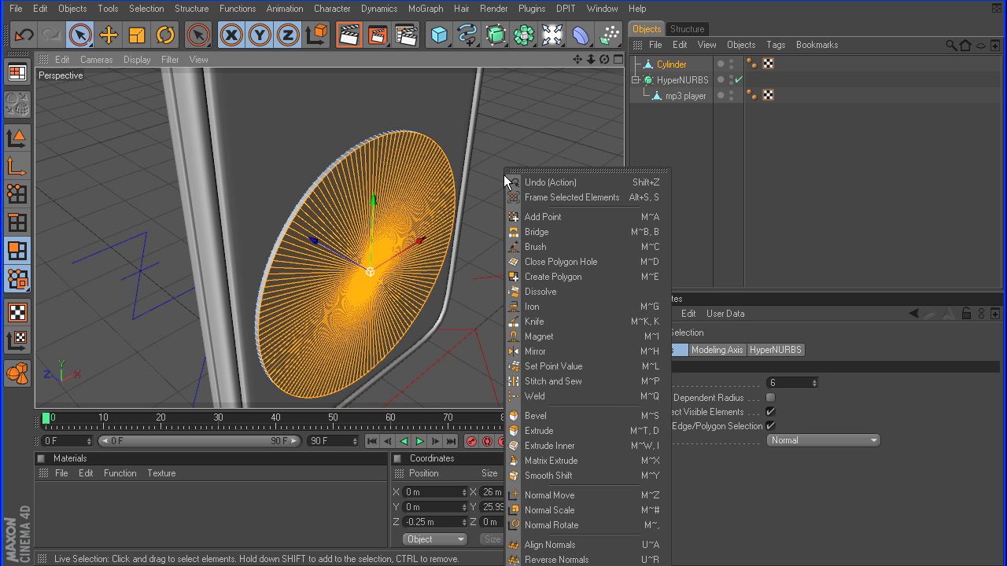
click(550, 445)
middle_click(545, 364)
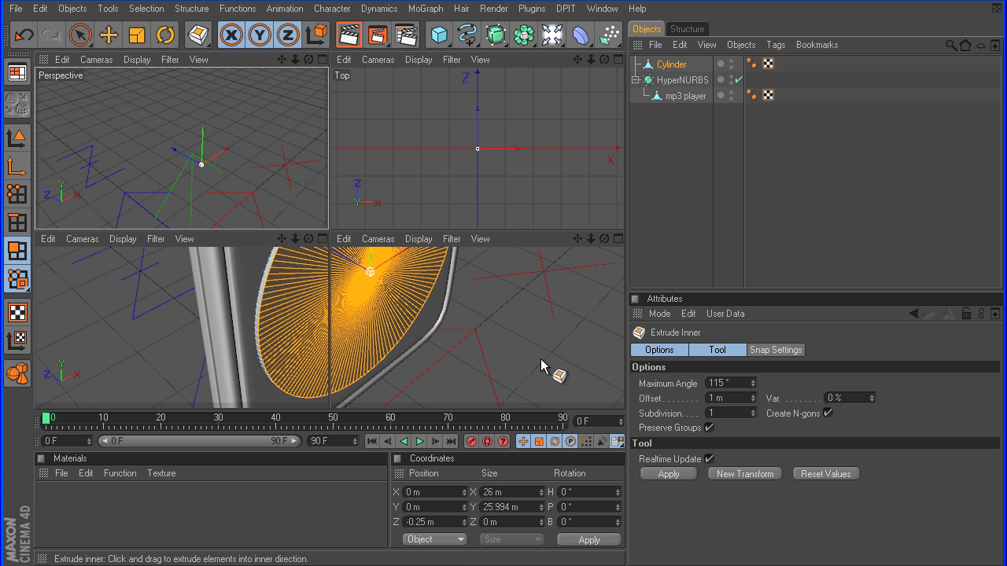
middle_click(543, 361)
drag(553, 247, 653, 251)
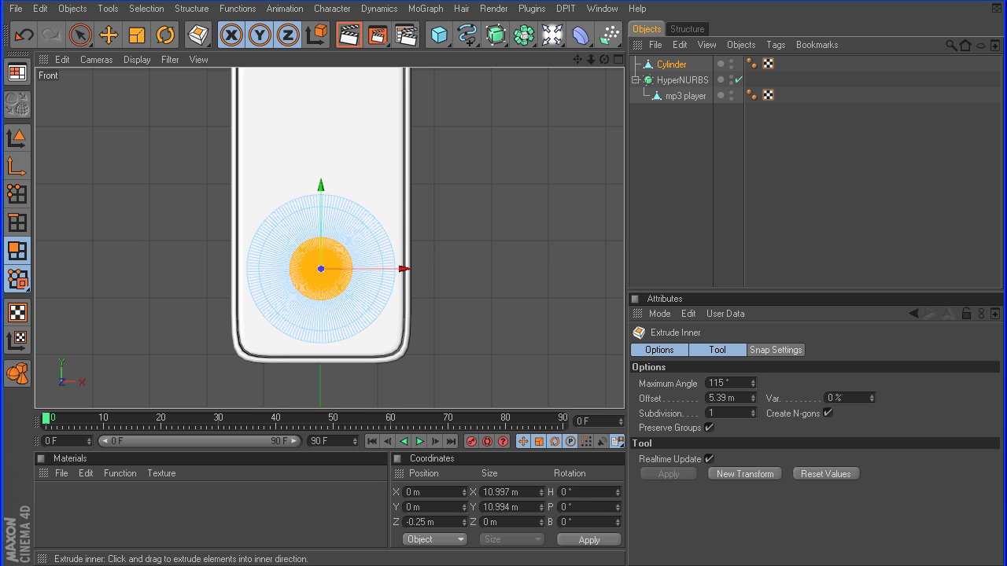
Undo the second inner extrusion and extrude the remaining disc inward to about Z 0.13 m
middle_click(555, 254)
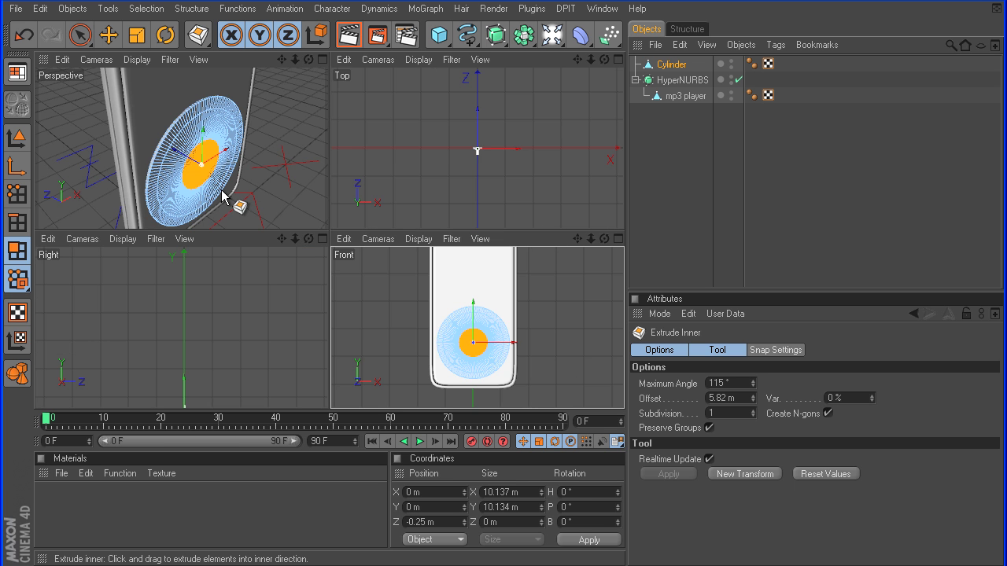
middle_click(284, 196)
key(ctrl+z)
right_click(540, 236)
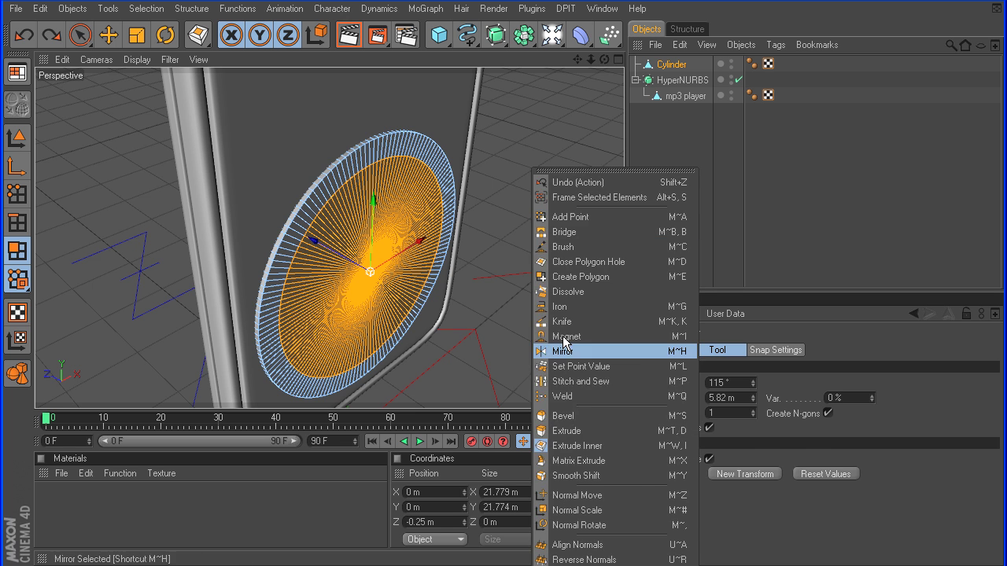
click(568, 430)
scroll(504, 375, up, 3)
drag(589, 200, 555, 201)
Inner-extrude the recessed disc by about 5.5 m
right_click(590, 203)
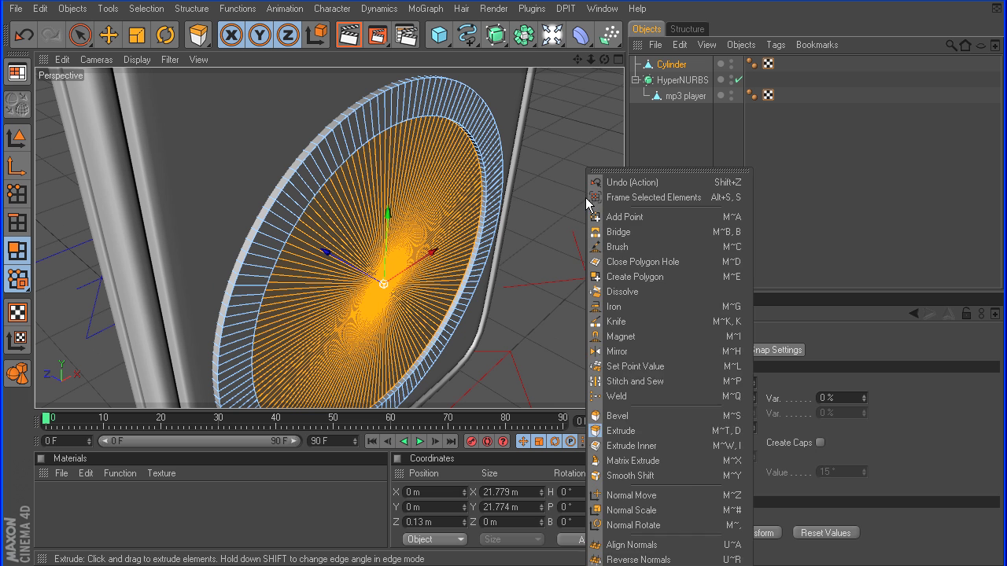
click(655, 445)
middle_click(585, 277)
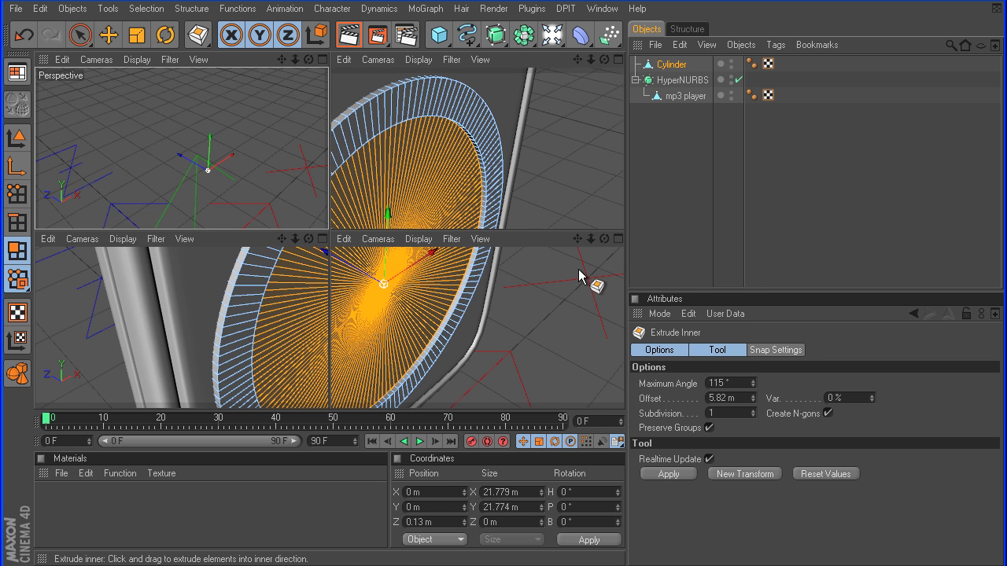
middle_click(580, 292)
drag(535, 252, 463, 252)
middle_click(333, 197)
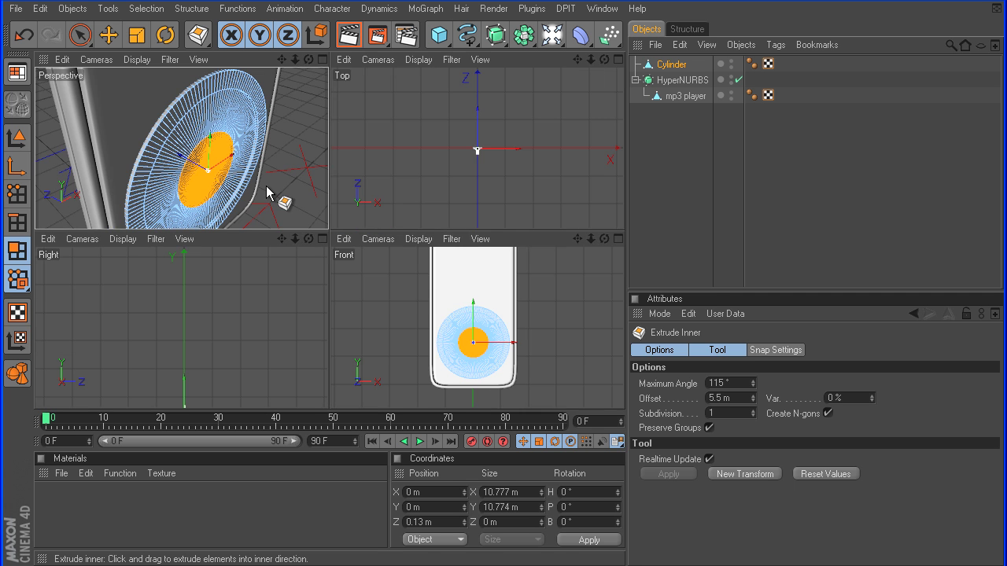
middle_click(278, 198)
Extrude the centre disc outward by about 0.31 m
right_click(549, 228)
click(582, 431)
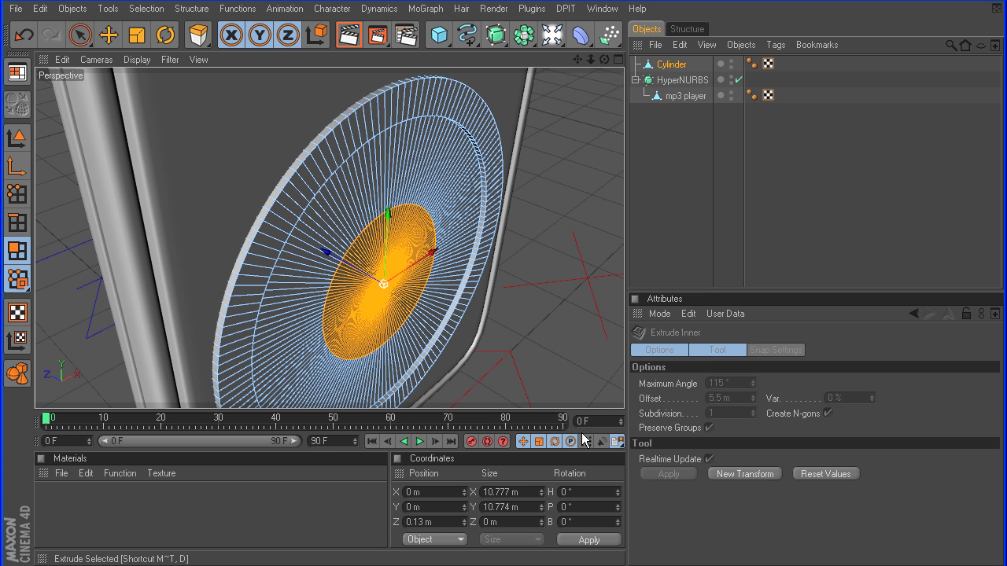
drag(565, 132, 572, 132)
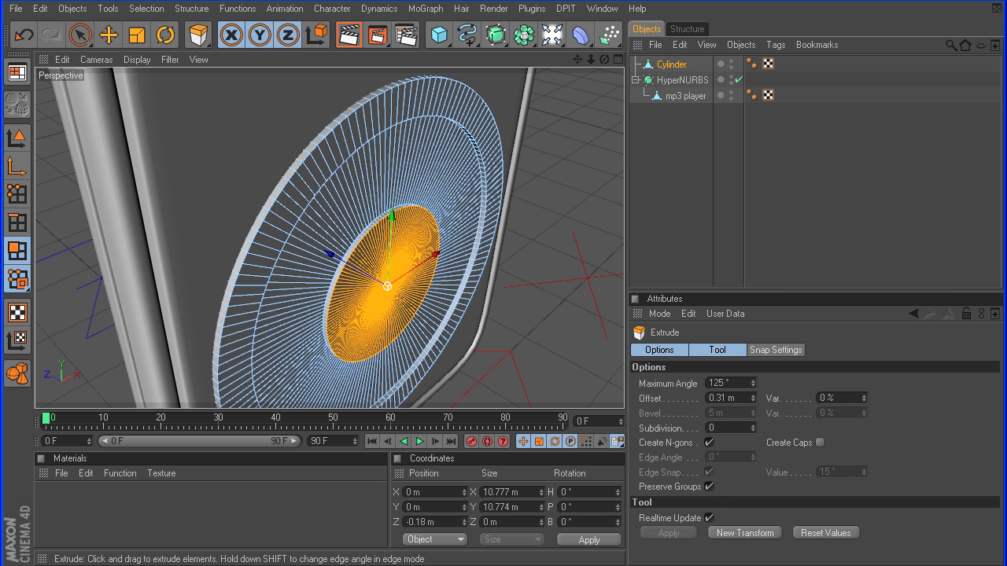
Inner-extrude the raised centre disc three times, with the innermost disc about 3.7 m wide
right_click(567, 177)
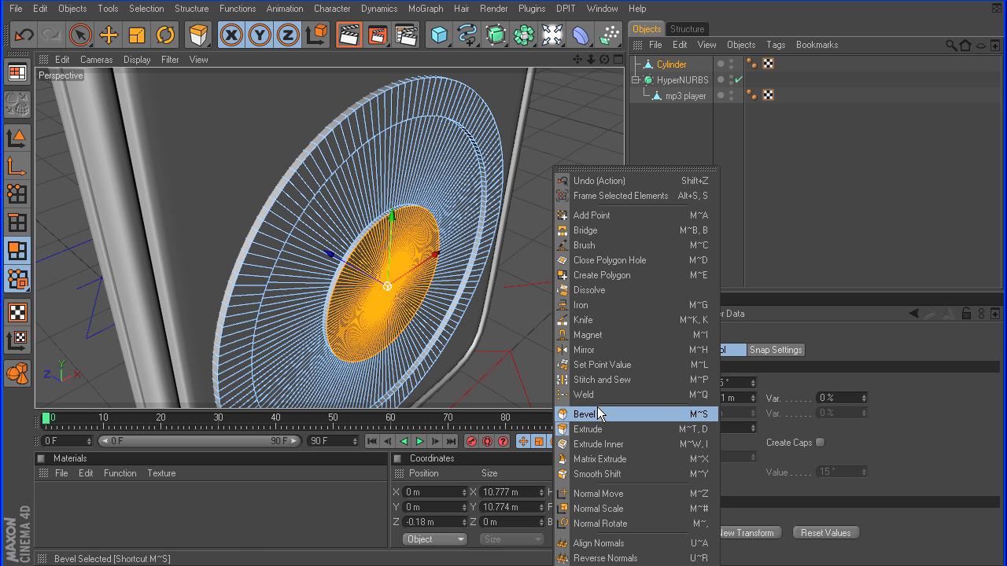
click(599, 445)
middle_click(531, 336)
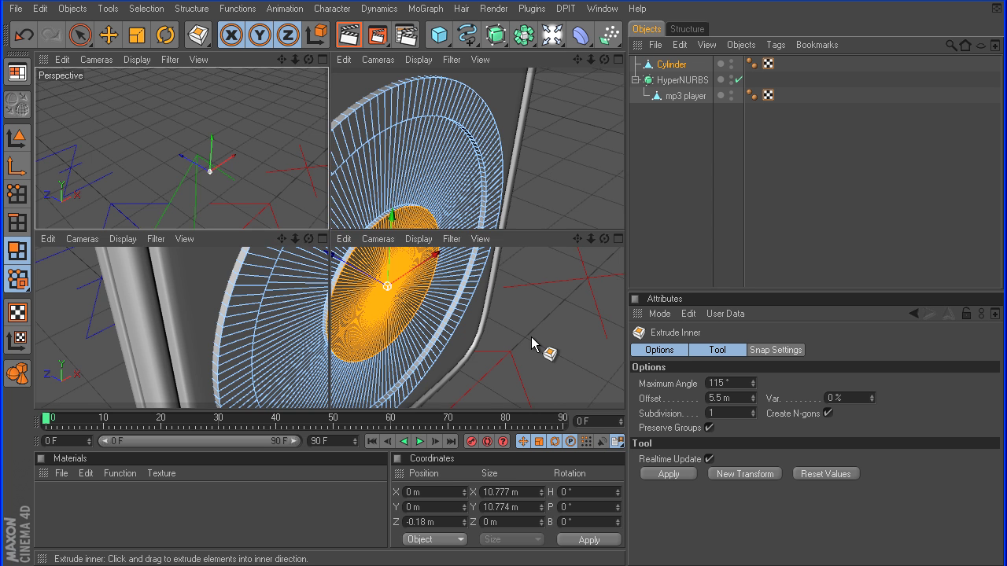
middle_click(531, 337)
drag(558, 265, 568, 265)
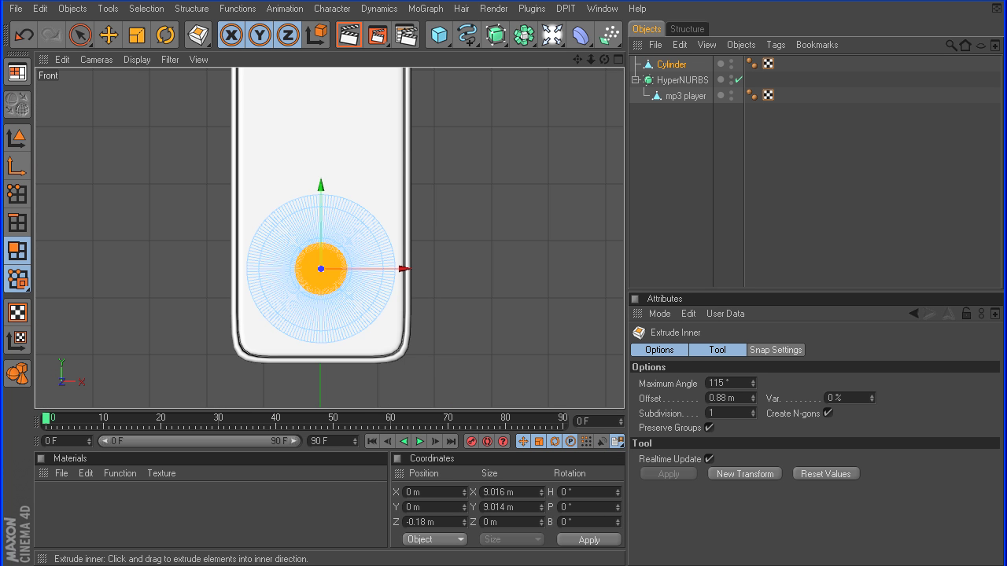
drag(591, 60, 641, 60)
drag(578, 124, 553, 169)
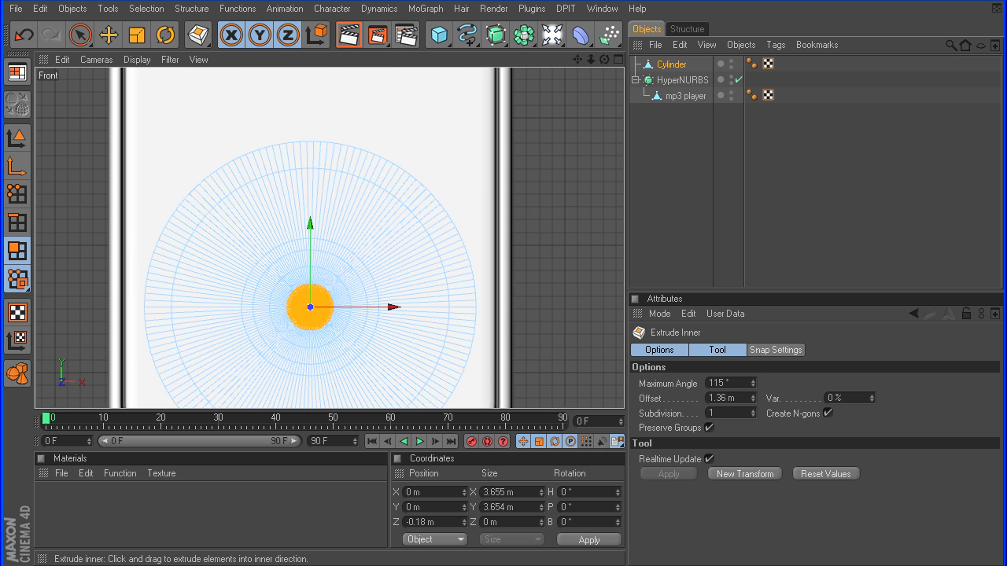
Loop-select the three concentric point rings on the front of the raised centre disc
middle_click(511, 184)
middle_click(280, 184)
click(17, 194)
click(81, 39)
drag(577, 59, 532, 14)
drag(555, 110, 564, 216)
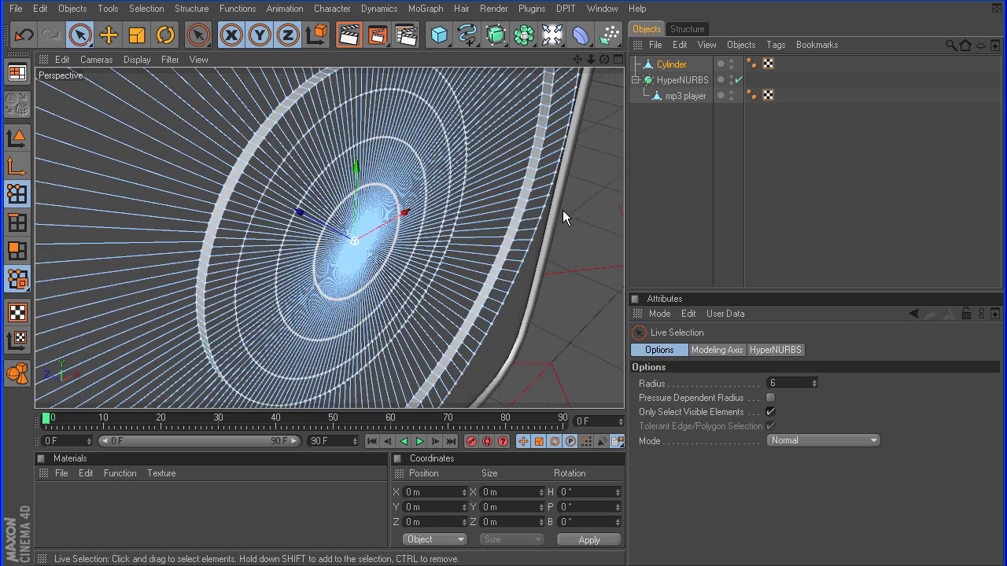
key(u)
key(l)
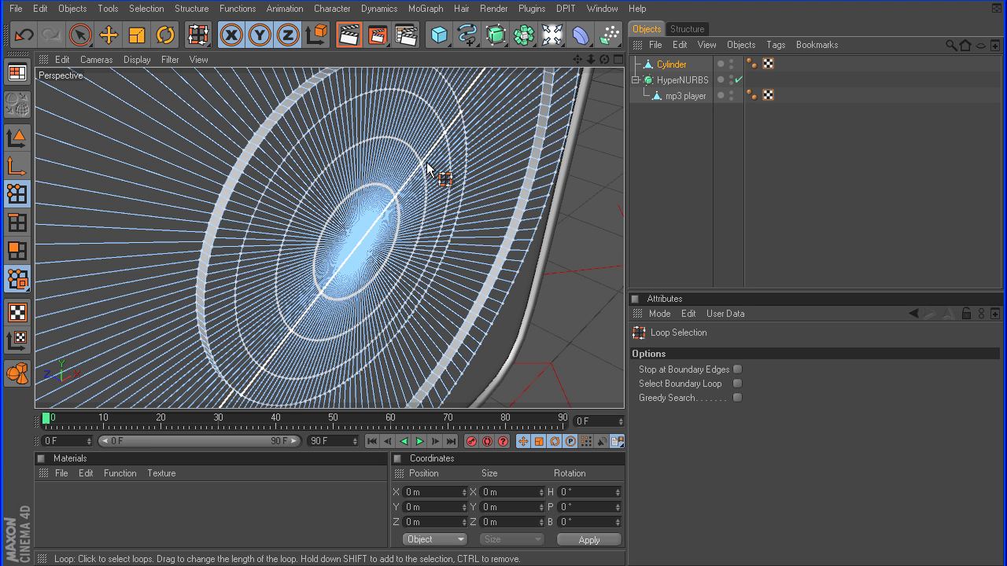
click(282, 162)
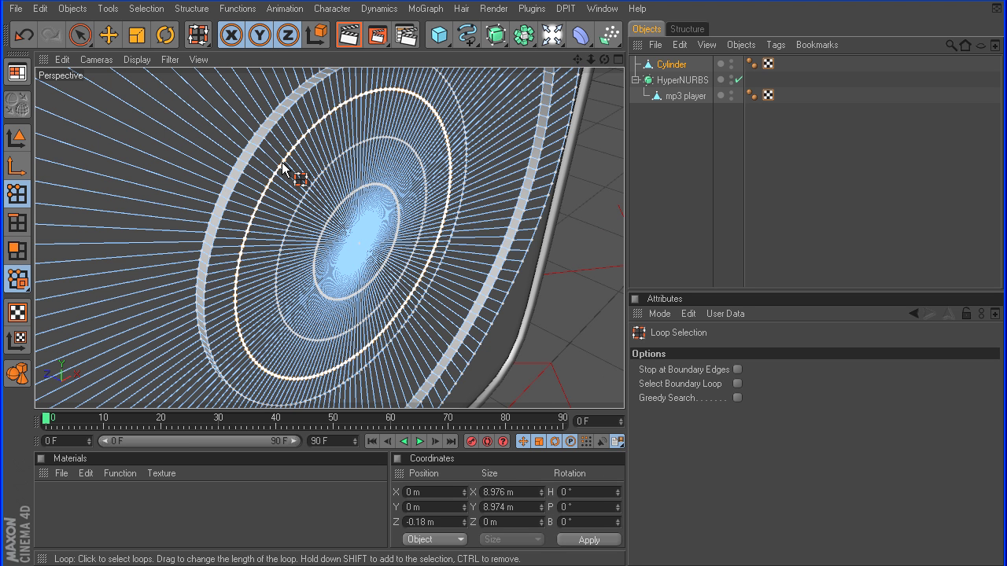
shift+click(311, 191)
shift+click(333, 221)
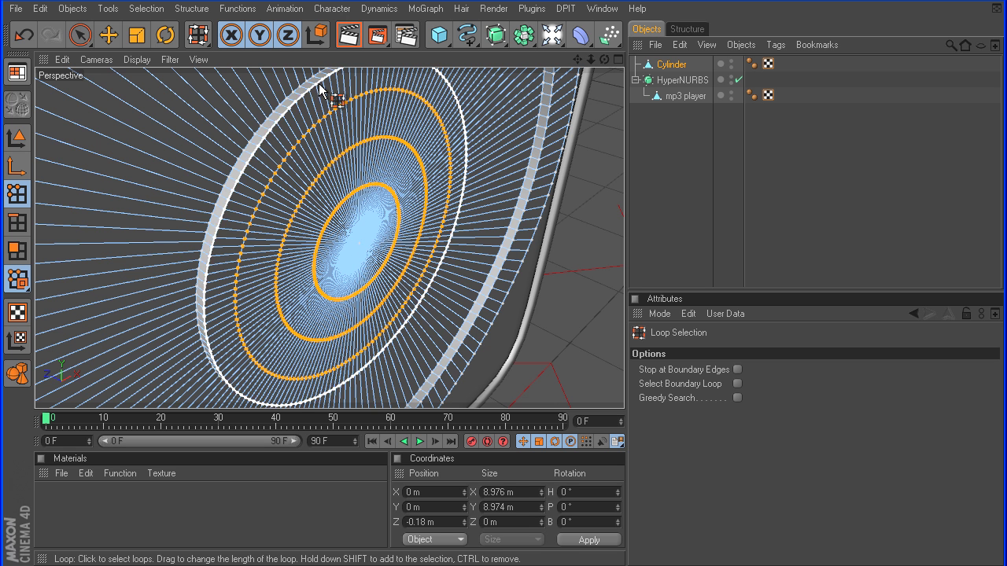
Move the three selected point rings outward along the Z axis to about -0.38 m
click(78, 35)
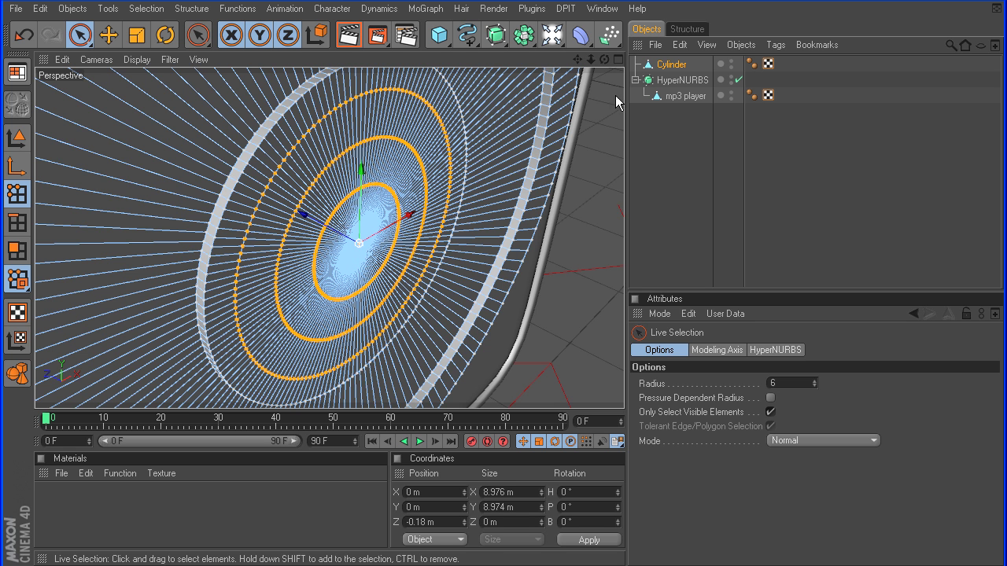
middle_click(529, 236)
middle_click(495, 174)
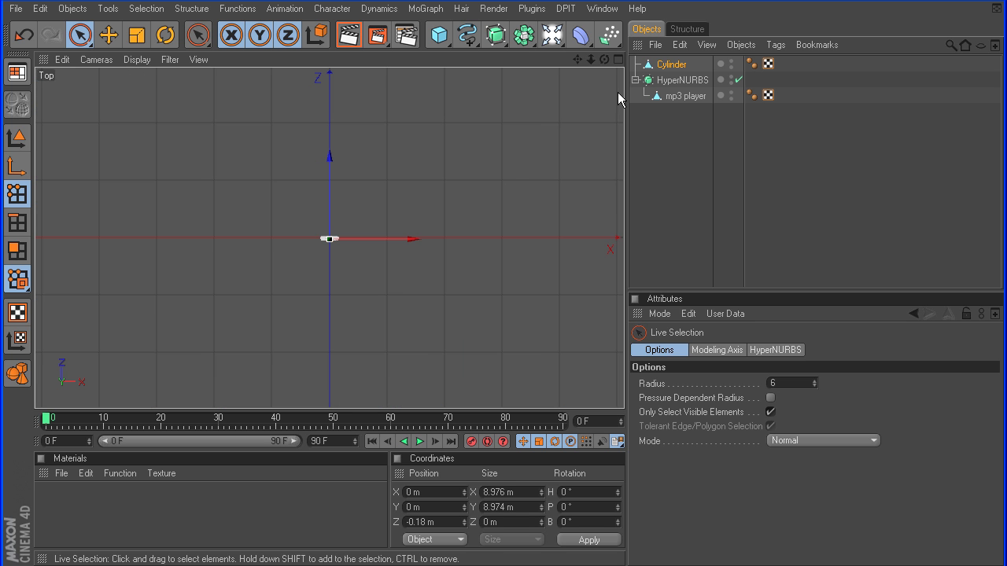
drag(591, 59, 665, 60)
alt+right_drag(355, 212, 319, 212)
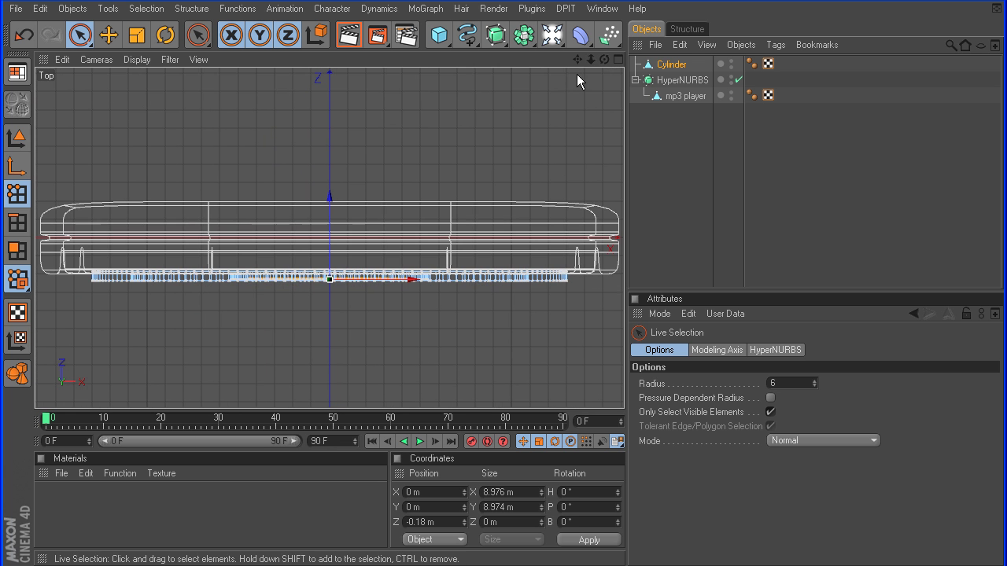
drag(331, 198, 331, 205)
mouse_move(590, 59)
mouse_down()
mouse_move(630, 60)
mouse_move(586, 65)
mouse_up()
drag(577, 59, 578, 35)
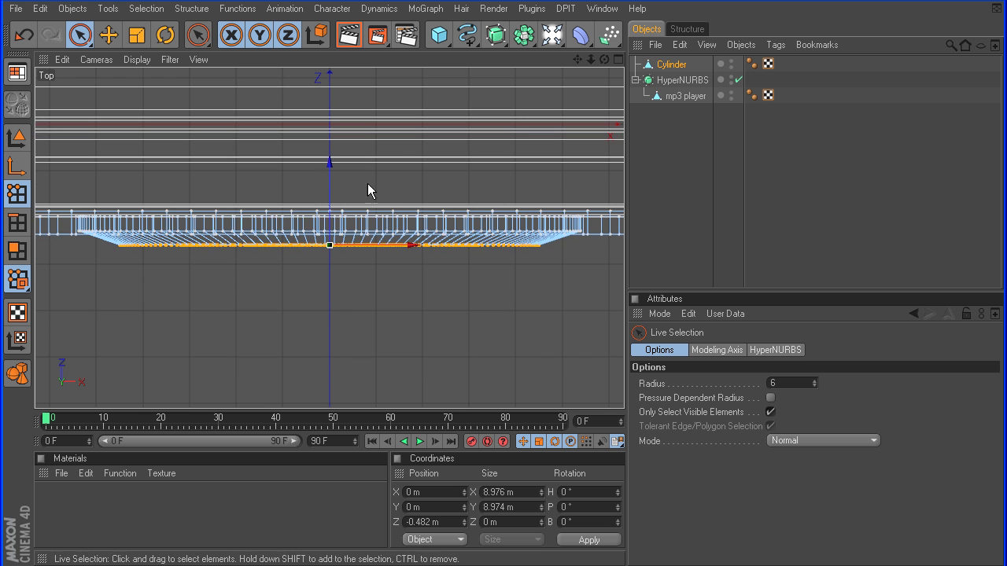
drag(331, 179, 331, 174)
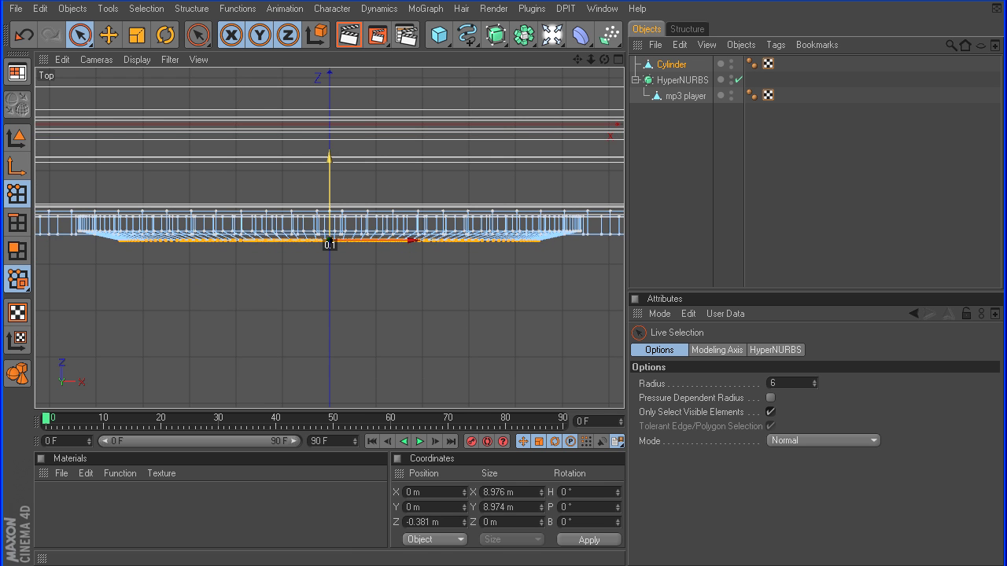
Deselect the outermost of the three point rings and move the two remaining rings outward to about Z -0.5 m
middle_click(332, 181)
middle_click(301, 186)
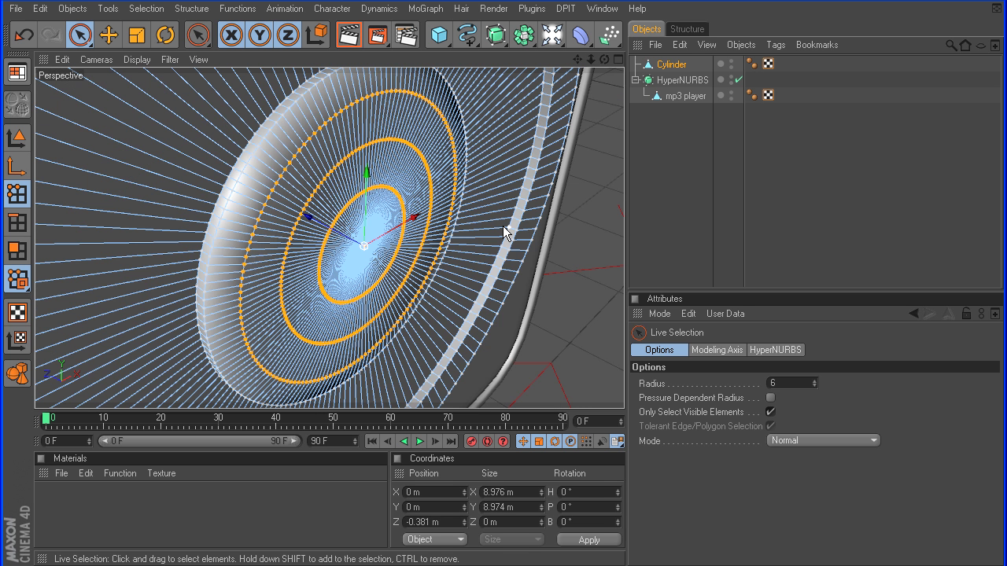
key(u)
key(l)
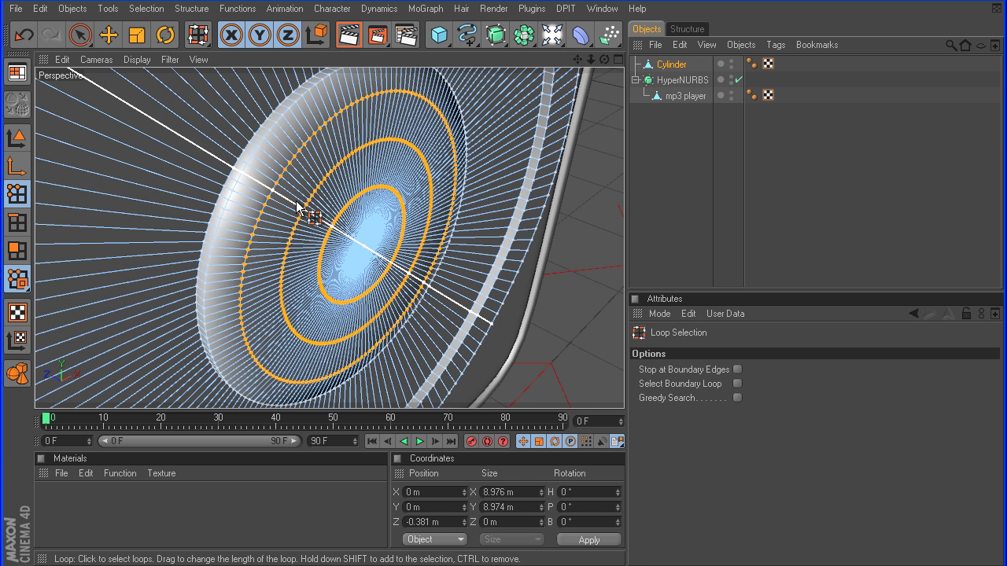
ctrl+click(279, 180)
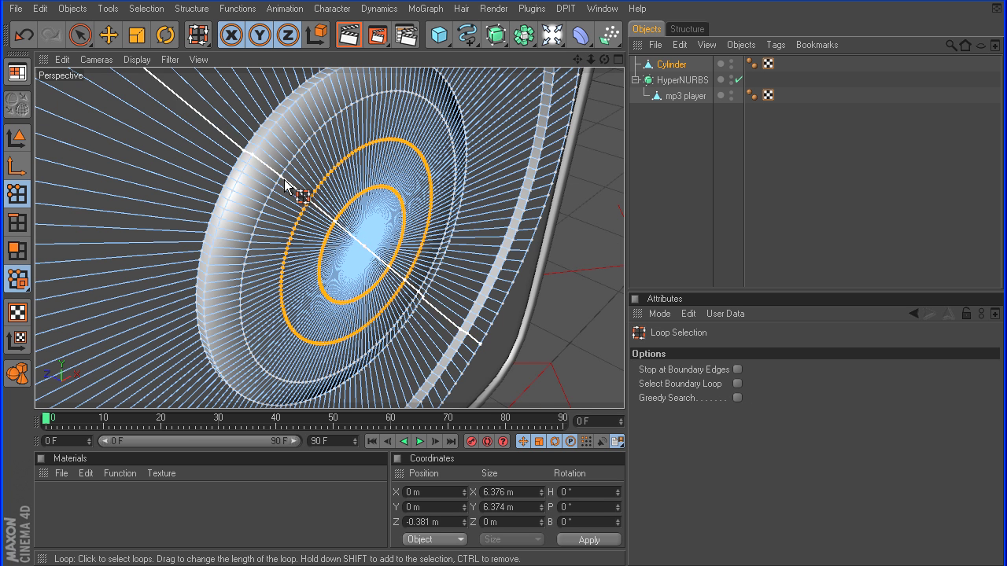
click(109, 34)
middle_click(427, 168)
middle_click(427, 169)
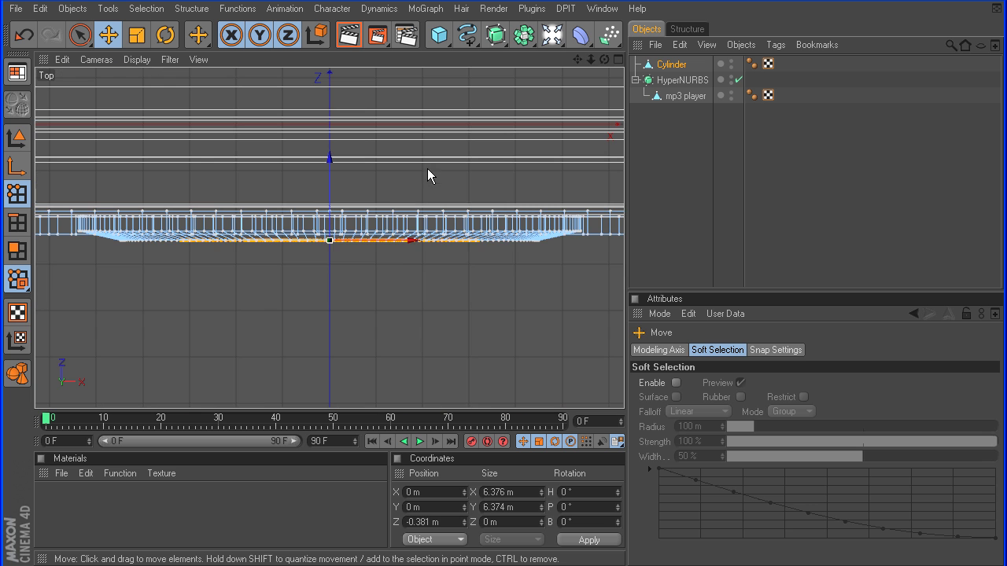
drag(329, 165, 329, 172)
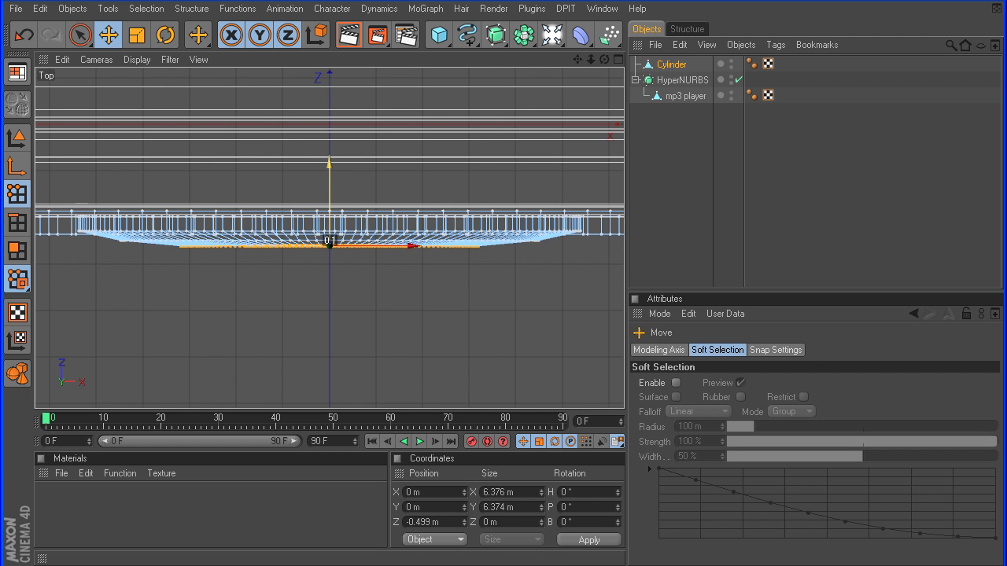
Reduce the selection to the innermost point ring and move it outward to about Z -0.57 m
middle_click(456, 236)
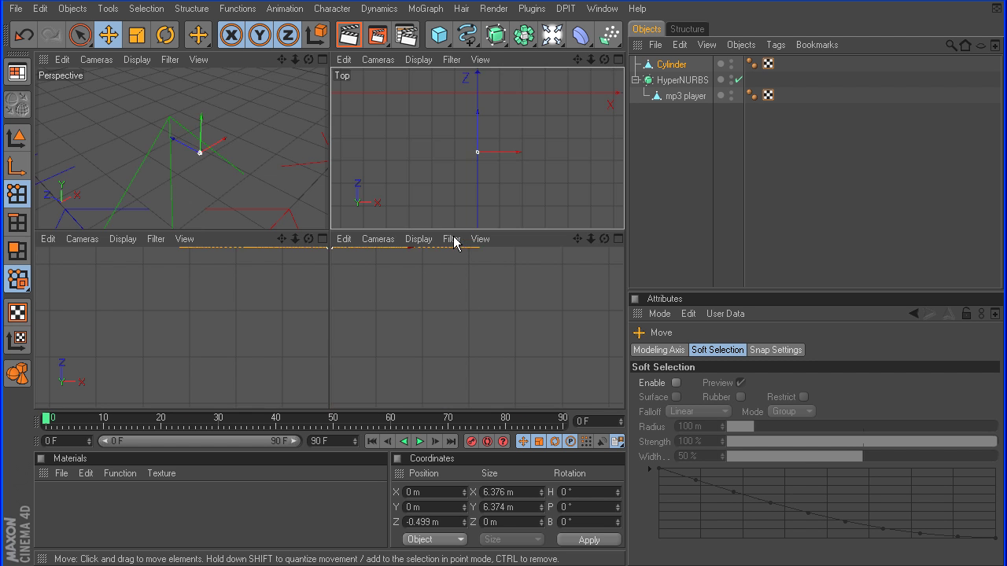
middle_click(299, 193)
key(u)
key(l)
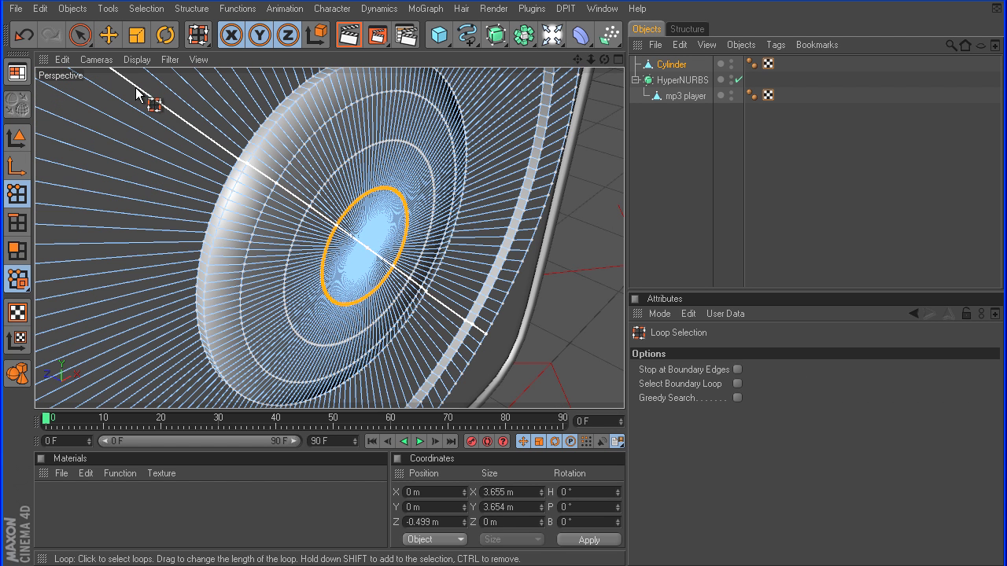
click(107, 35)
middle_click(429, 206)
middle_click(429, 207)
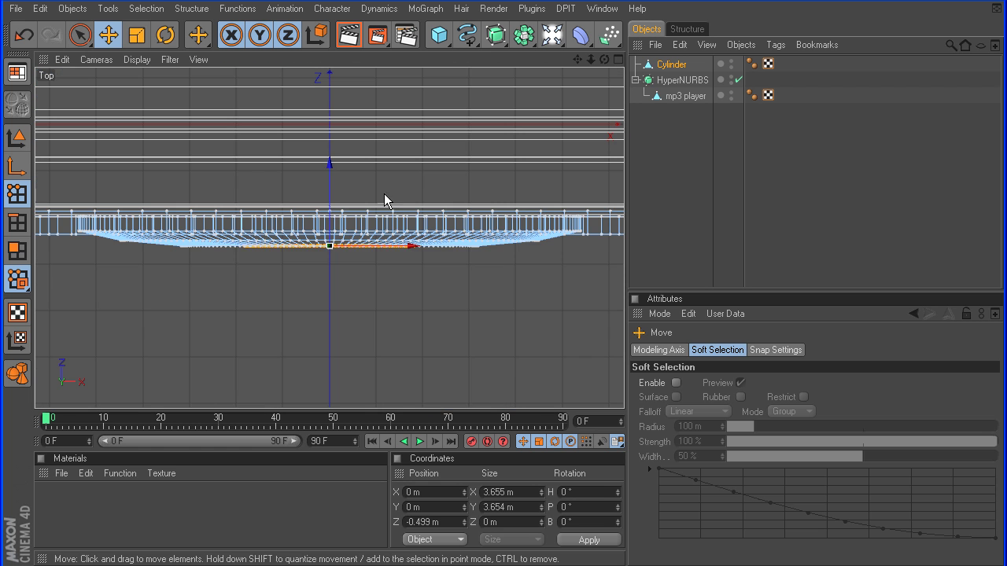
drag(330, 177, 331, 206)
Move the single point at the centre of the button outward to about Z -0.63 m, and deselect the object
middle_click(332, 207)
middle_click(270, 191)
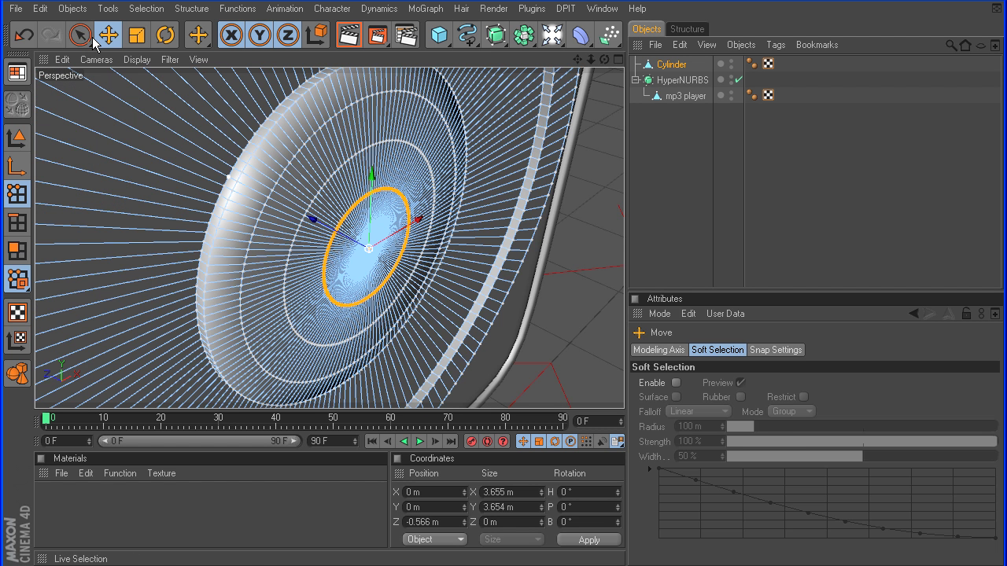
click(86, 36)
click(364, 253)
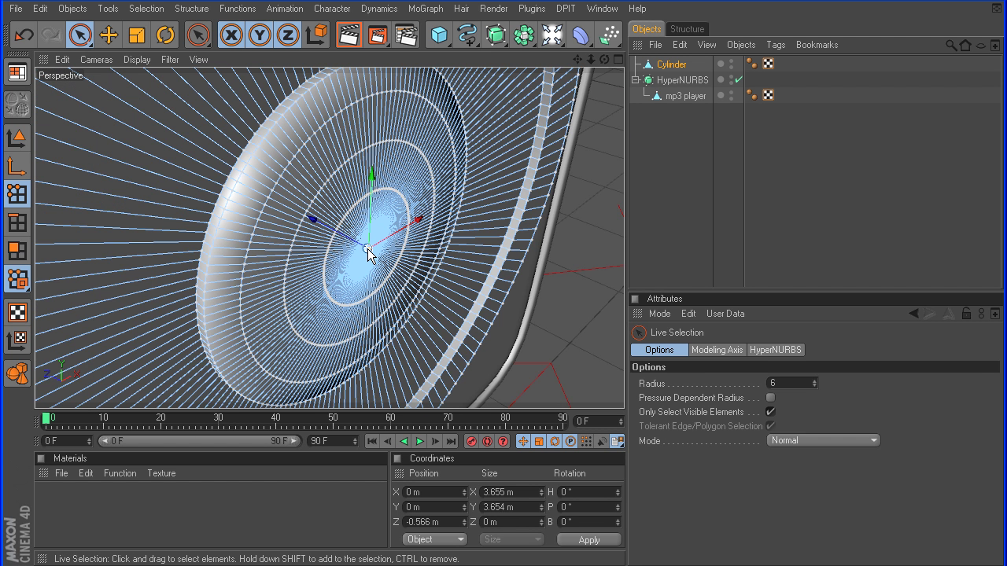
middle_click(373, 255)
middle_click(461, 180)
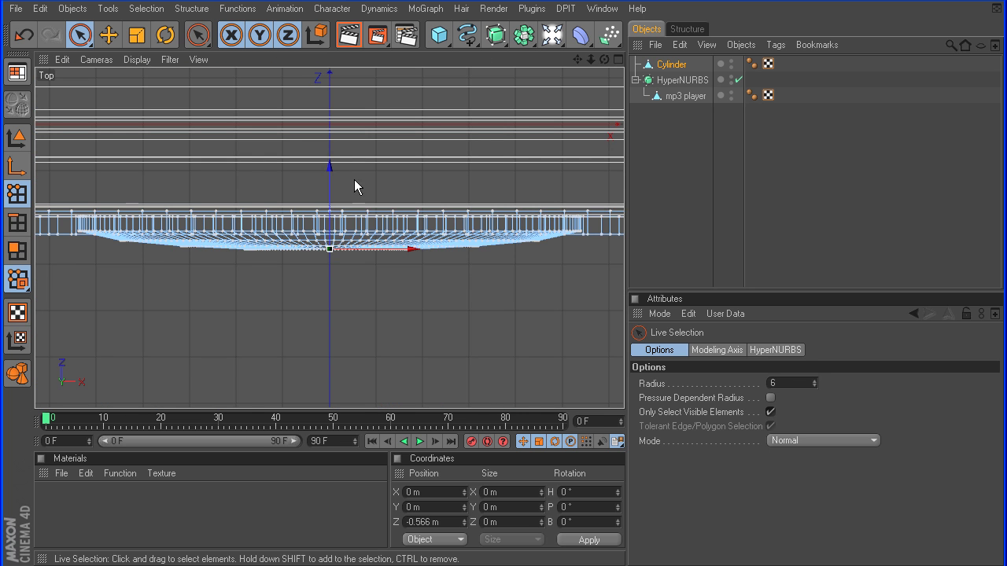
drag(329, 167, 330, 167)
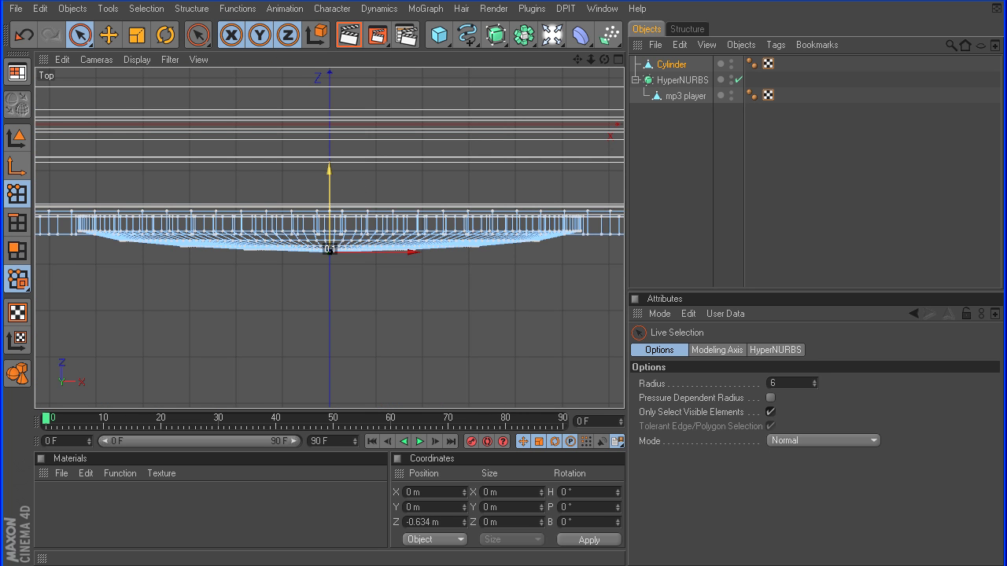
middle_click(466, 184)
middle_click(312, 184)
click(861, 220)
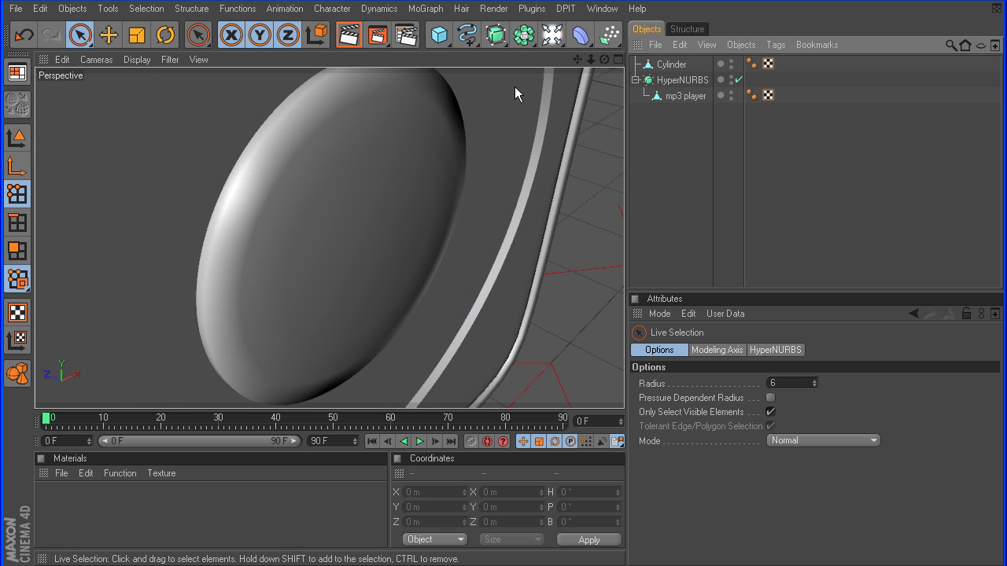
Rename the Cylinder object as dial
mouse_move(591, 61)
mouse_down()
mouse_move(550, 60)
mouse_move(620, 60)
mouse_move(519, 60)
mouse_move(619, 60)
mouse_move(567, 62)
mouse_move(578, 61)
mouse_up()
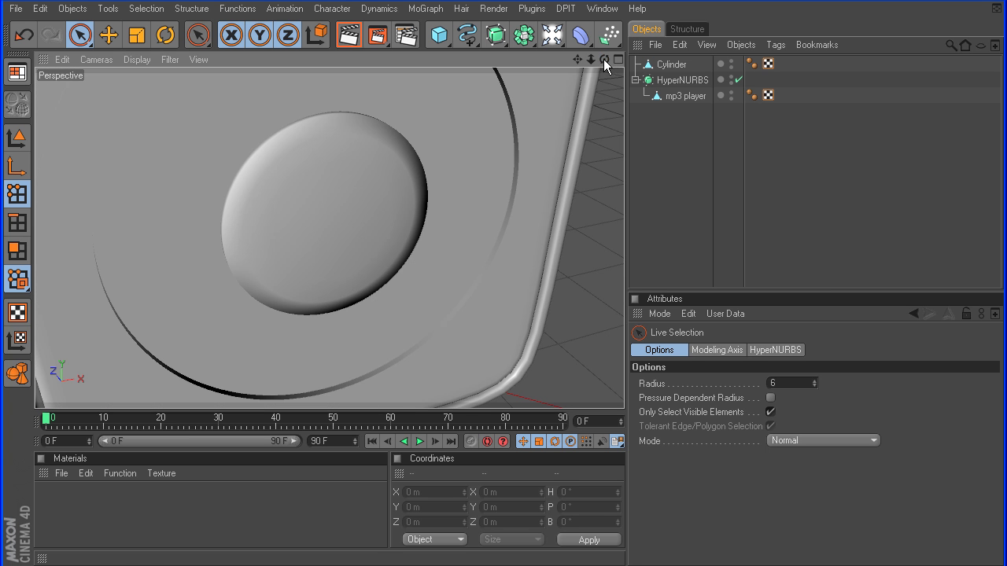
click(684, 95)
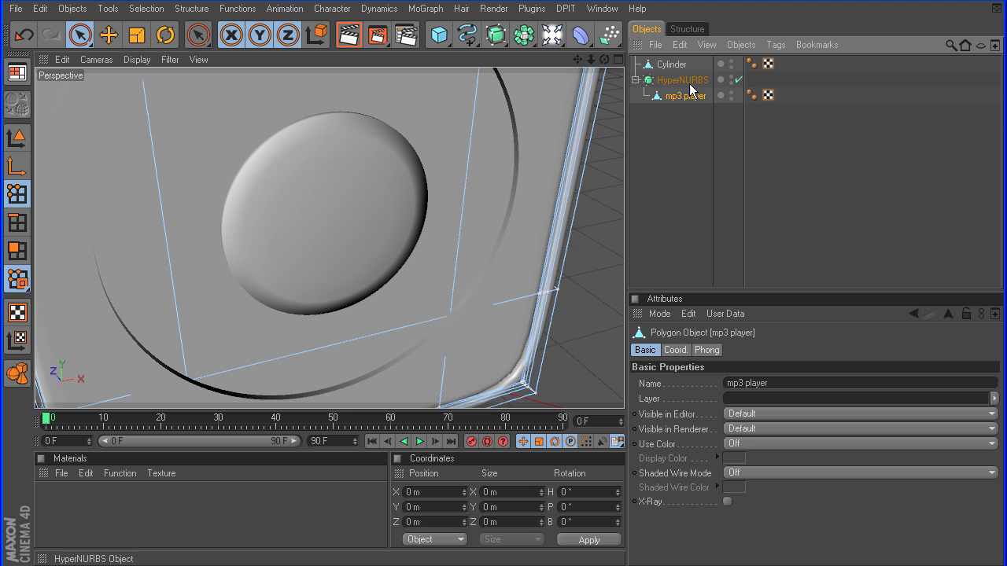
double_click(671, 66)
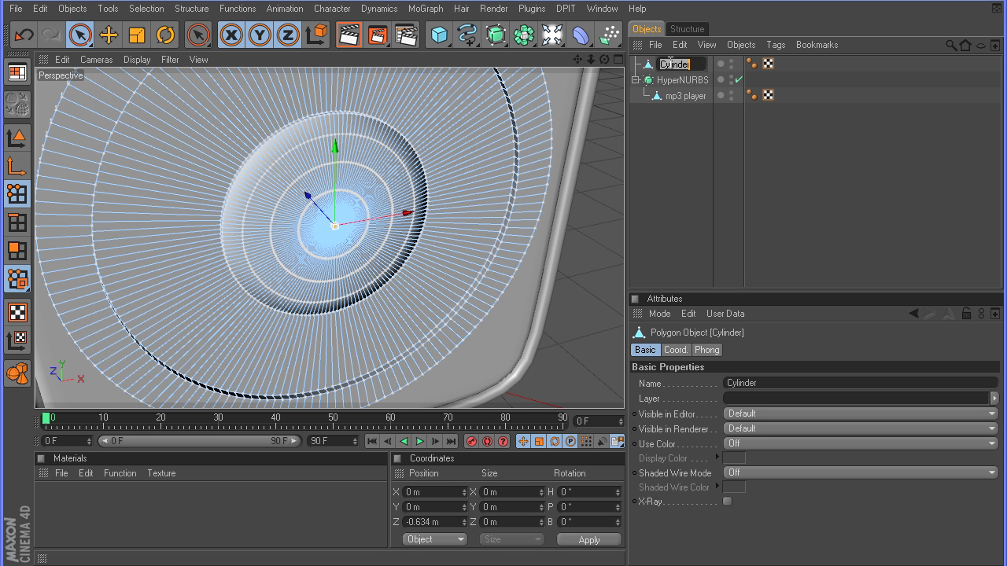
text(dial)
key(Return)
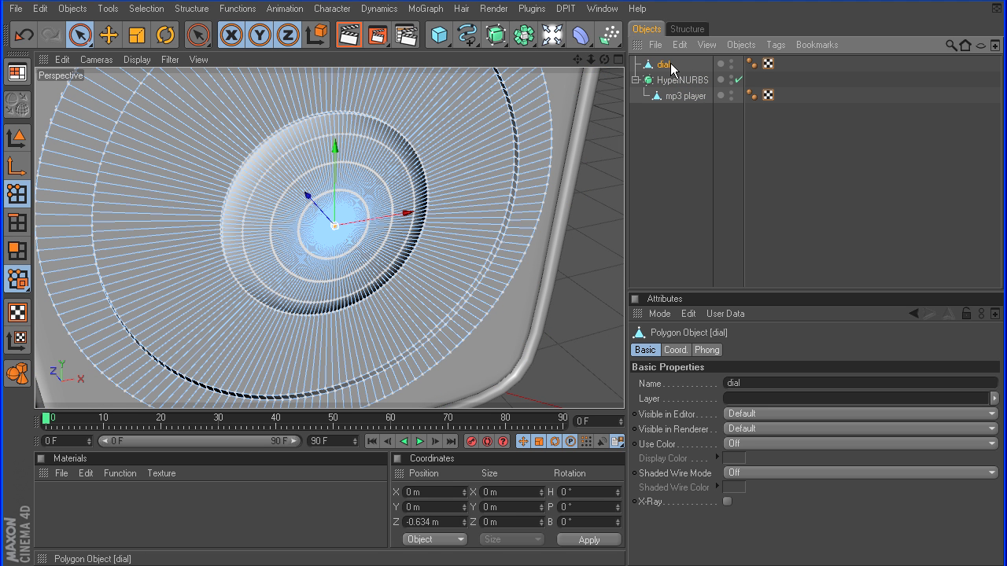
Loop-select three edge rings on the dial: the outer rim, the edge of the recess and the rim of the centre button
click(17, 223)
drag(578, 60, 696, 69)
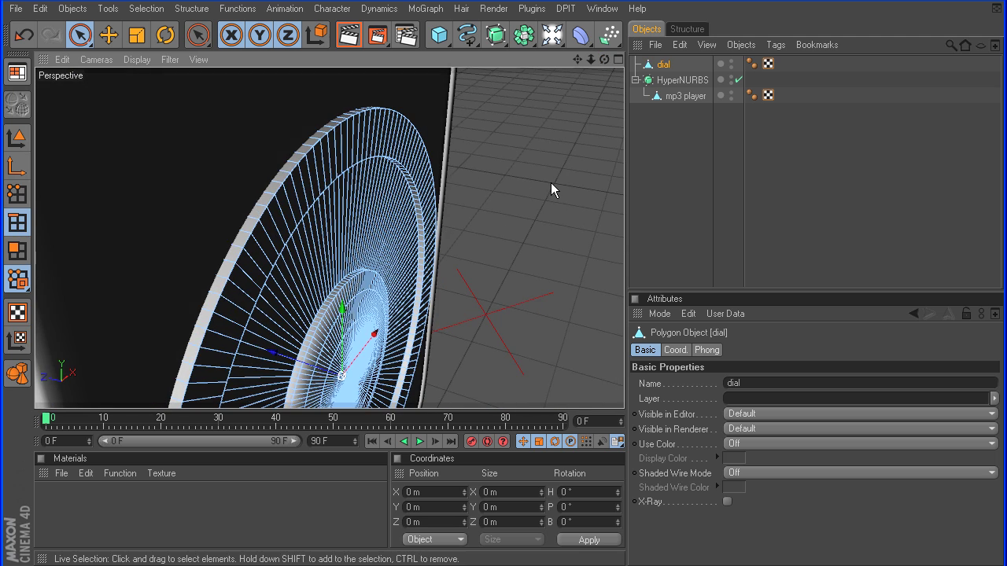
key(u)
key(l)
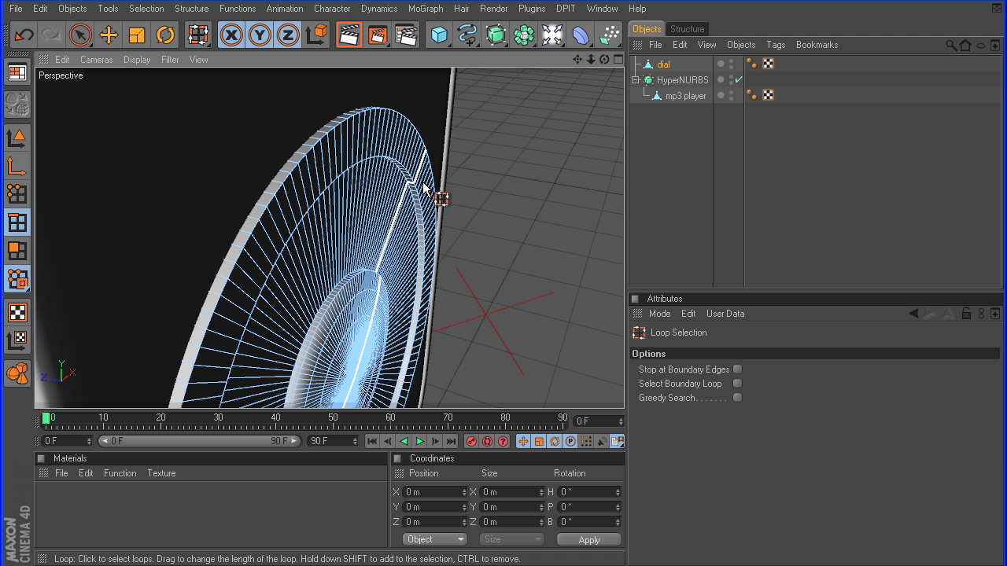
click(295, 171)
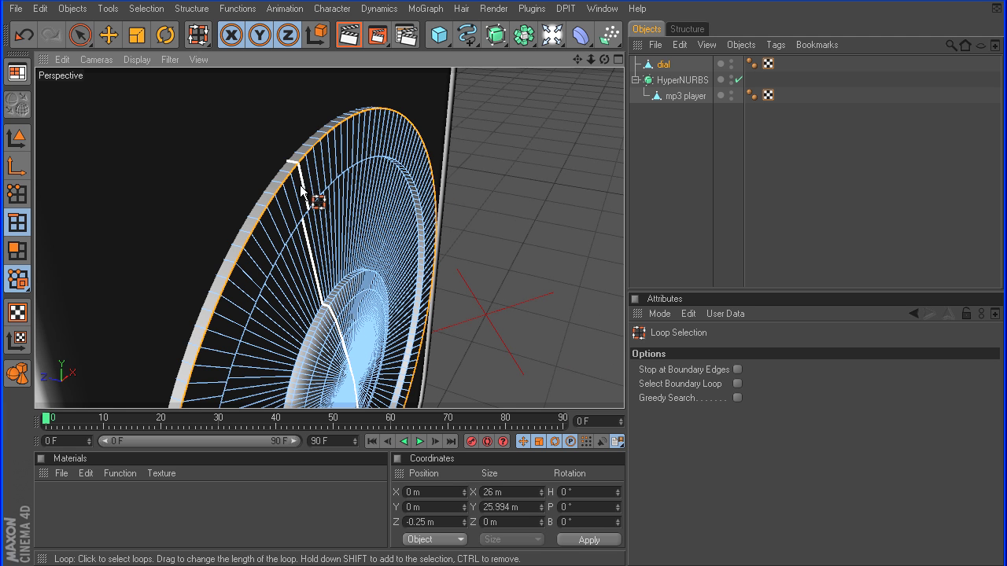
shift+click(318, 224)
drag(577, 59, 652, 53)
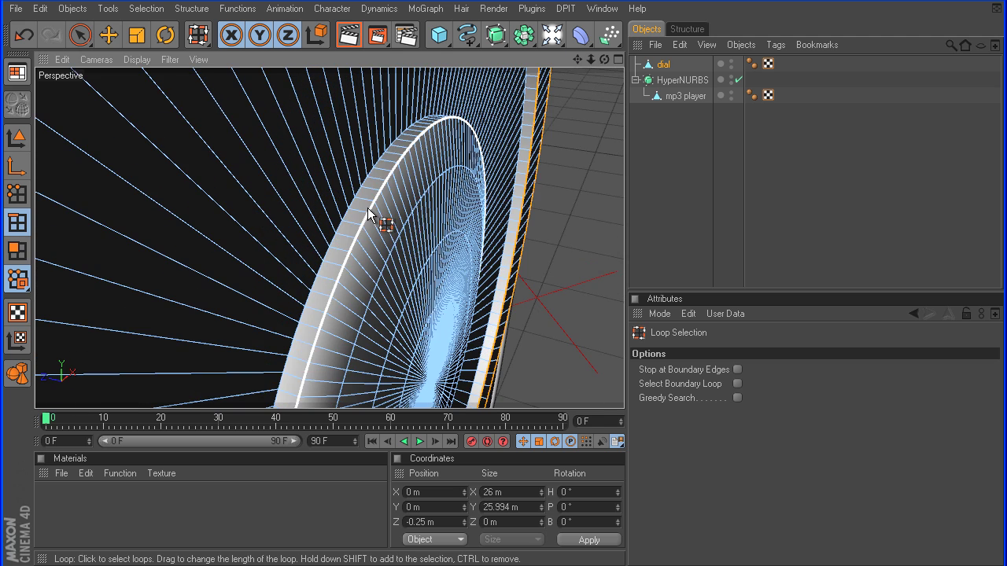
shift+click(369, 208)
Bevel the three selected edge loops with the Convex type, 3 subdivisions and an inner offset of about 0.23 m
drag(591, 60, 508, 173)
right_click(503, 173)
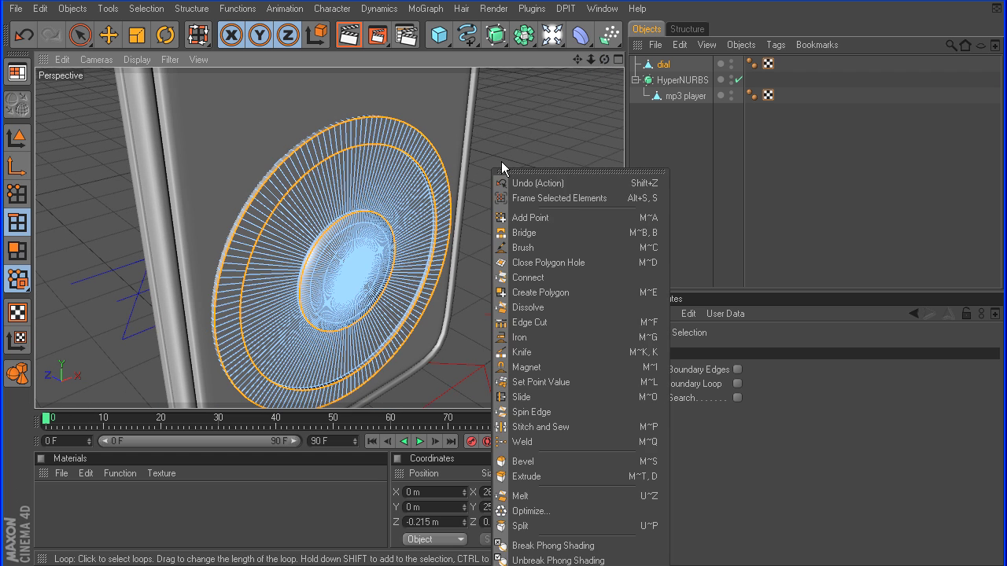
click(523, 461)
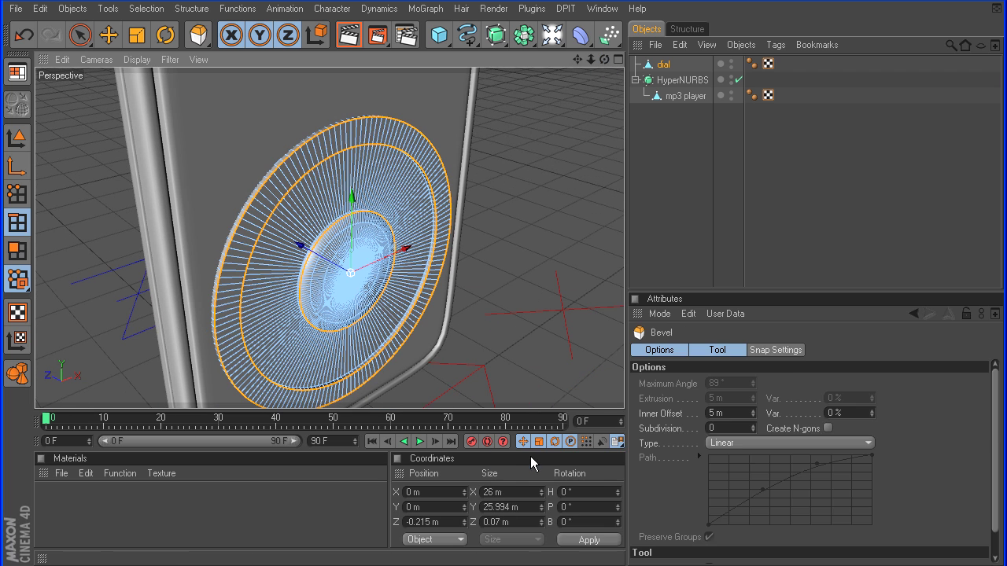
click(738, 443)
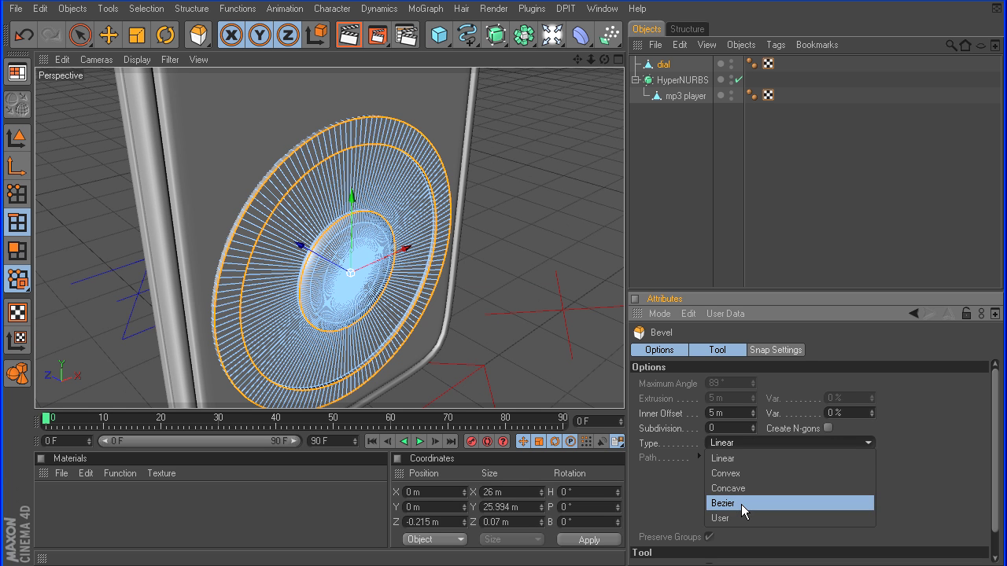
click(740, 474)
drag(751, 431, 752, 425)
drag(602, 58, 708, 100)
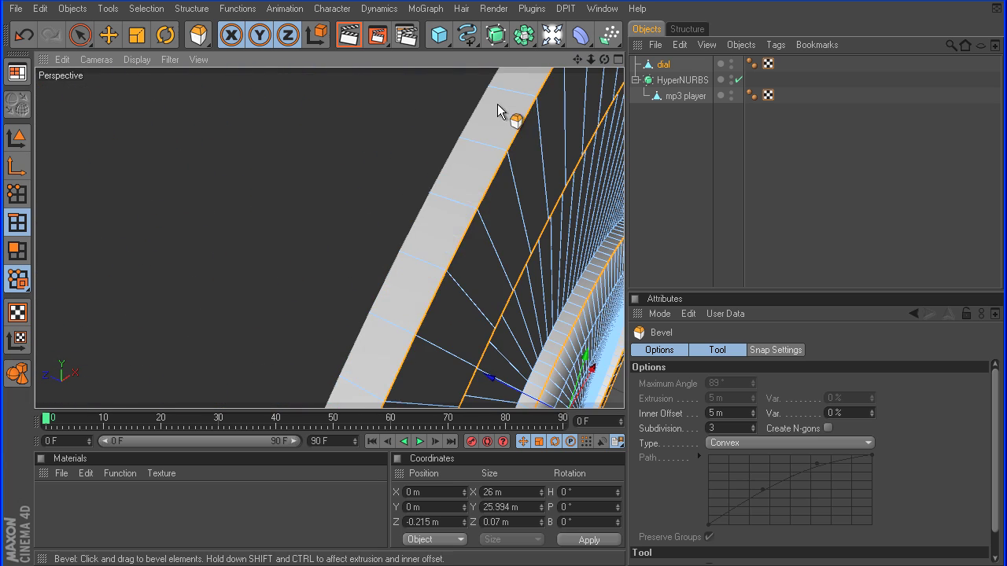
drag(325, 174, 344, 175)
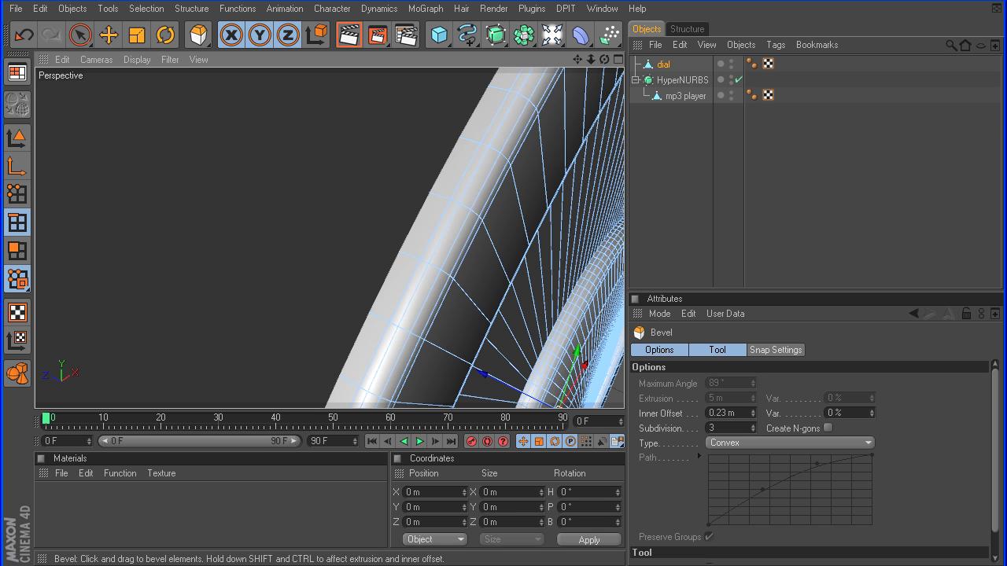
Deselect the dial and examine its bevelled edges and the whole player from the front
drag(320, 174, 336, 169)
drag(591, 59, 519, 59)
click(577, 104)
click(736, 155)
drag(604, 59, 584, 77)
drag(507, 61, 488, 61)
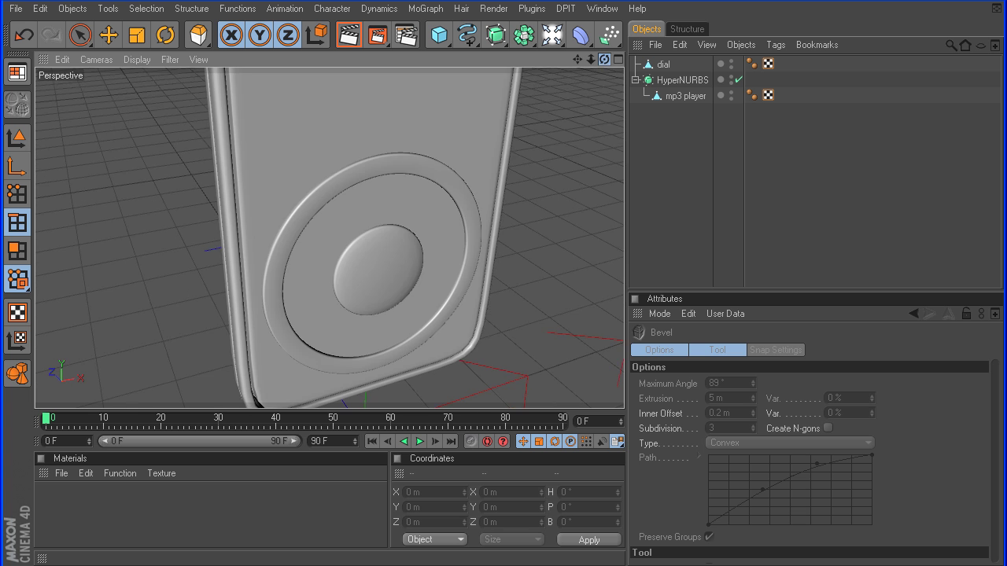
drag(589, 59, 546, 112)
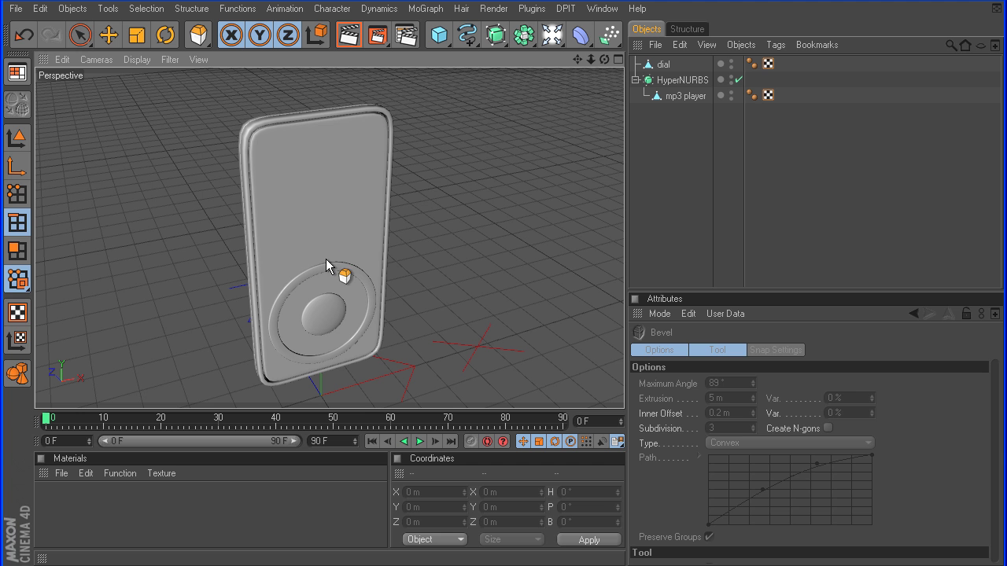
Cut a horizontal loop around the mp3 player just above the dial with the Knife in Loop mode, working in the Front view
click(26, 196)
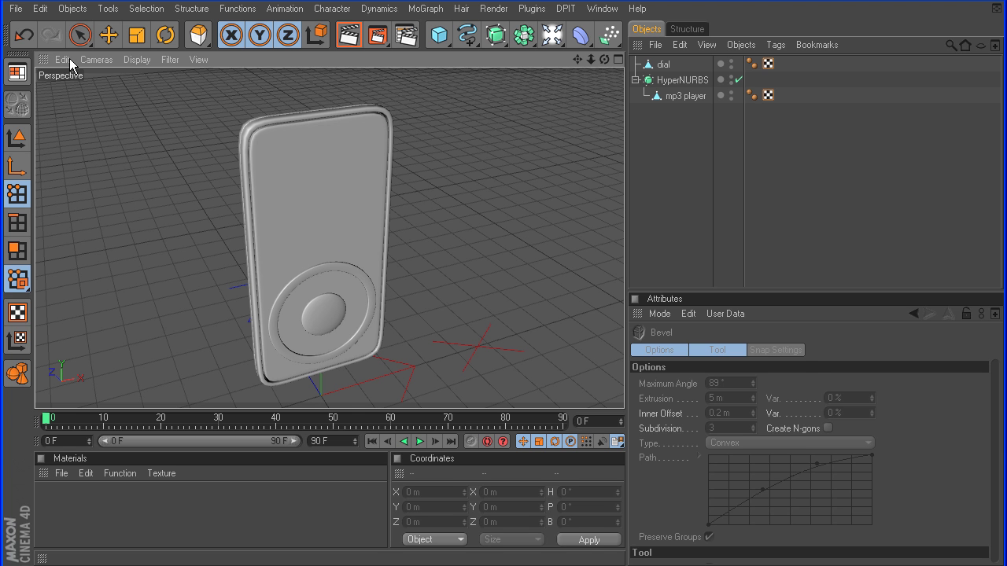
click(79, 35)
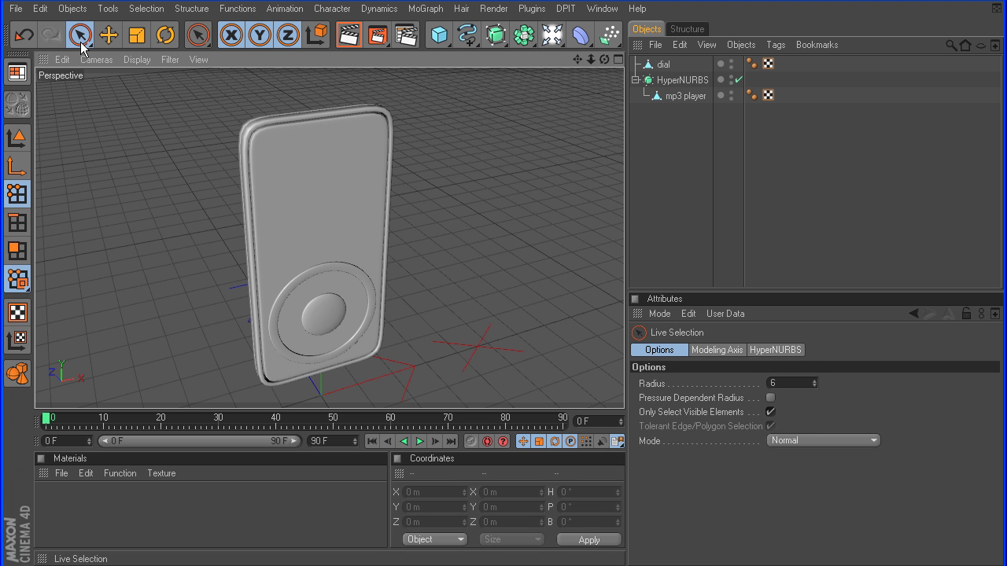
click(678, 95)
middle_click(530, 279)
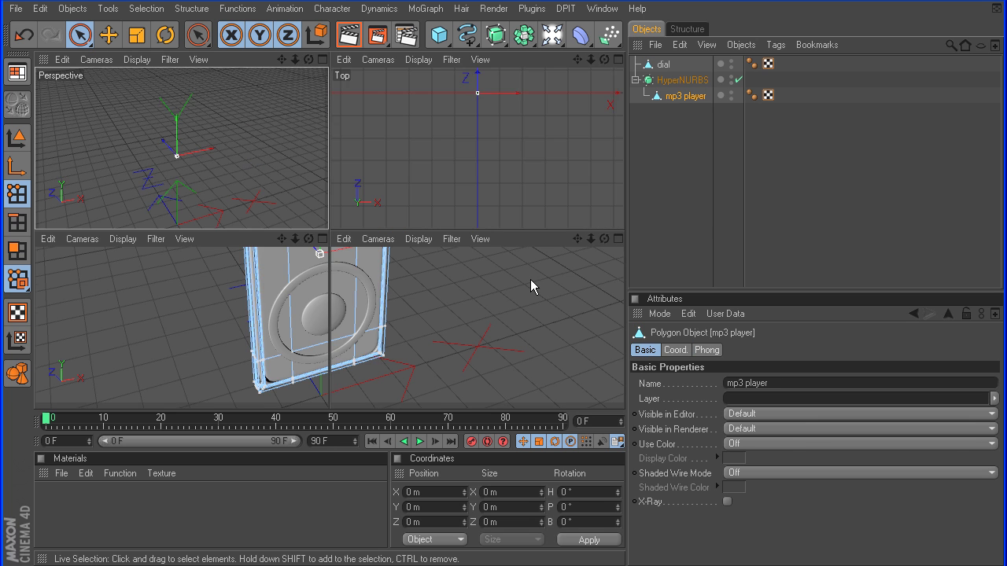
middle_click(530, 279)
right_click(557, 161)
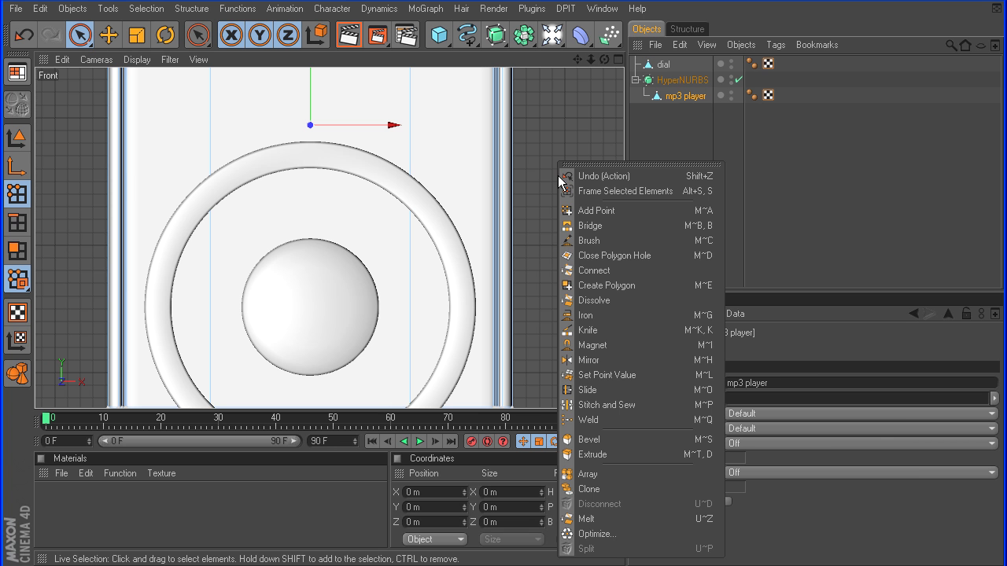
click(587, 329)
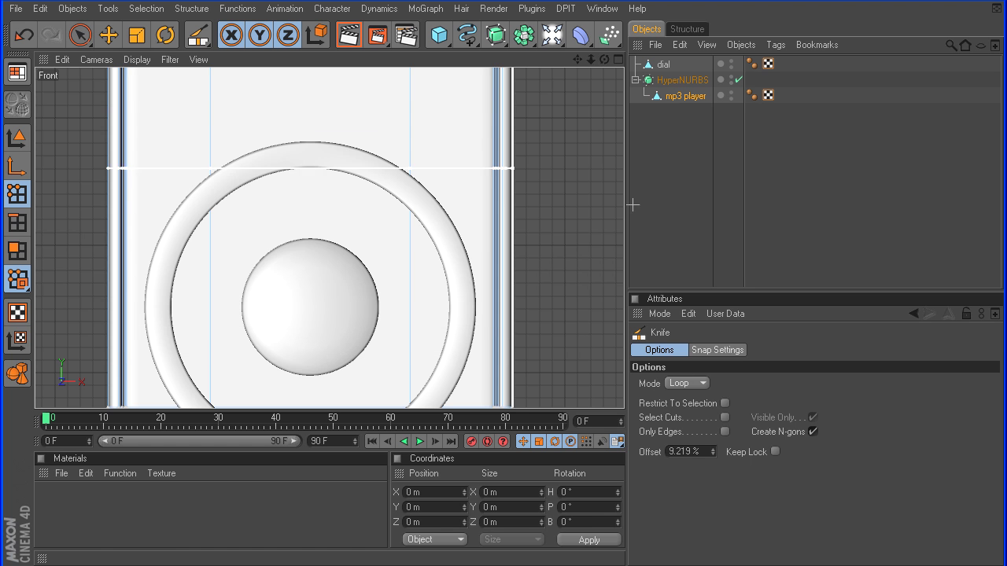
drag(590, 60, 602, 185)
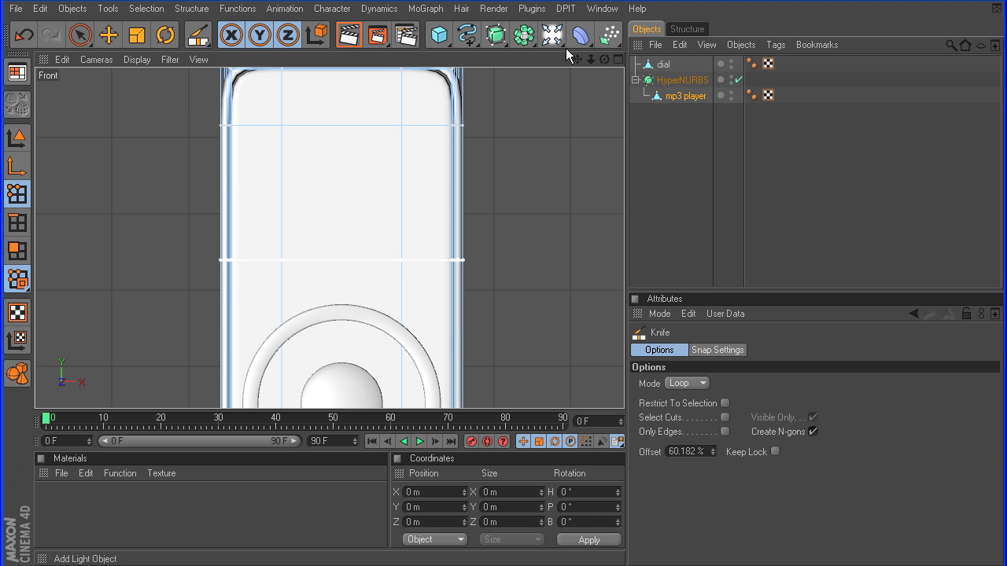
click(532, 295)
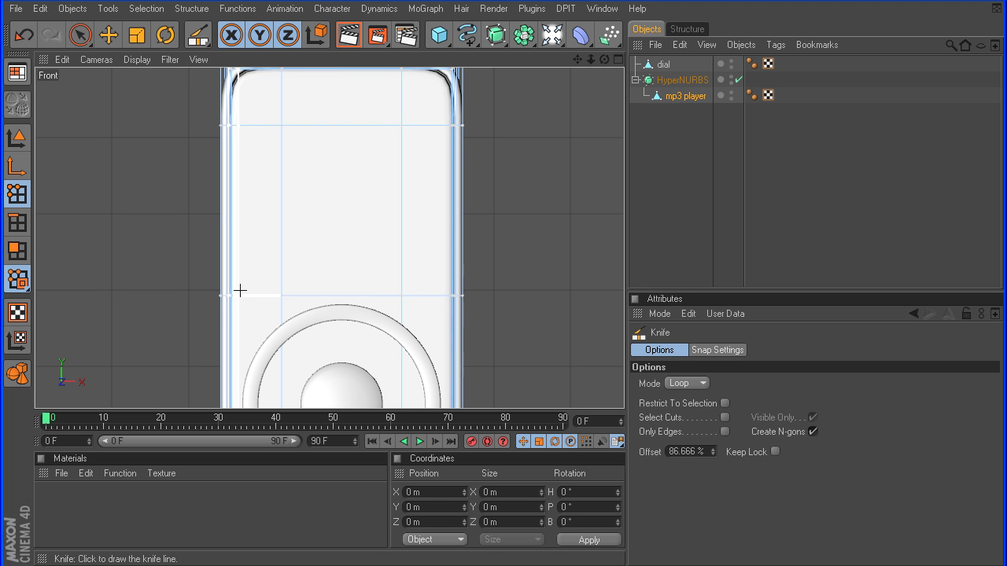
Select the two inner front points near the player's upper end and move them up to about Y 25.1 m
click(80, 35)
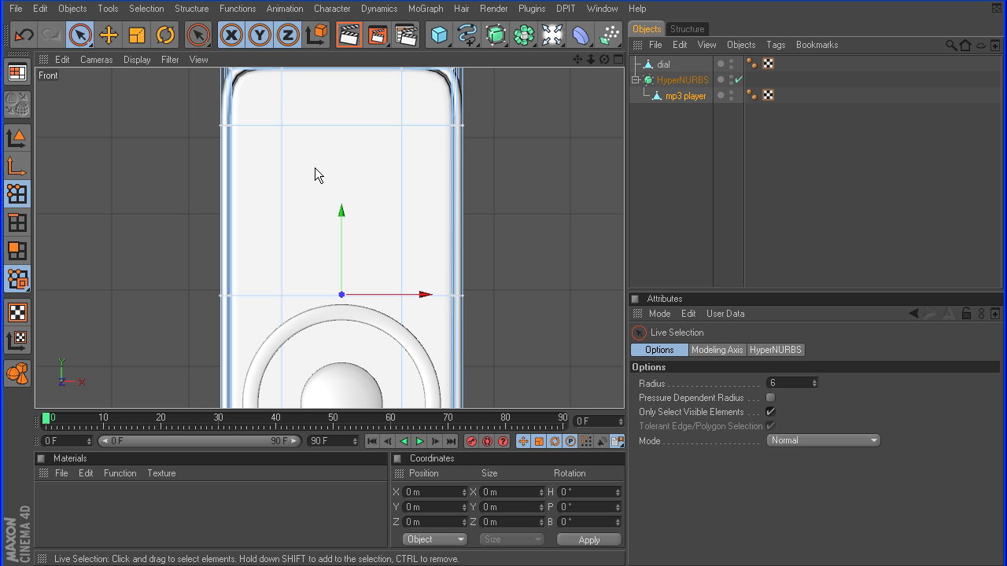
click(388, 125)
drag(342, 125, 342, 102)
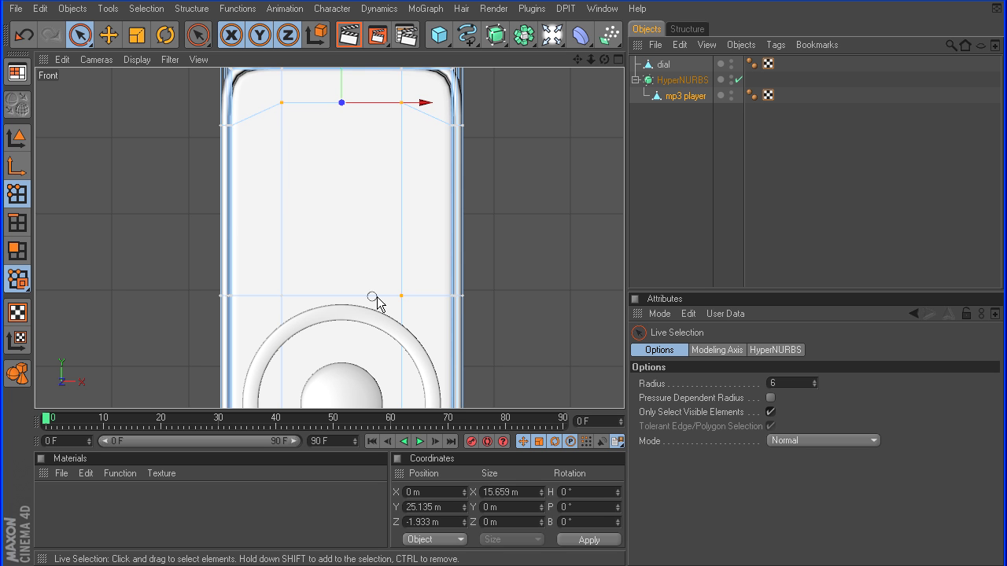
Add the two points just above the dial to the selection and scale all four along X to about 24.7 m wide
shift+click(286, 144)
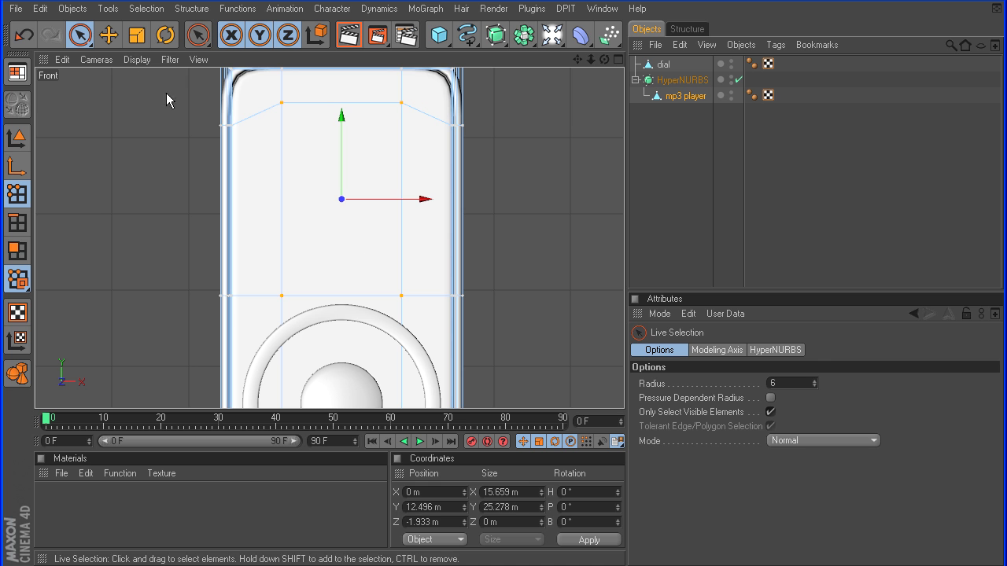
click(137, 36)
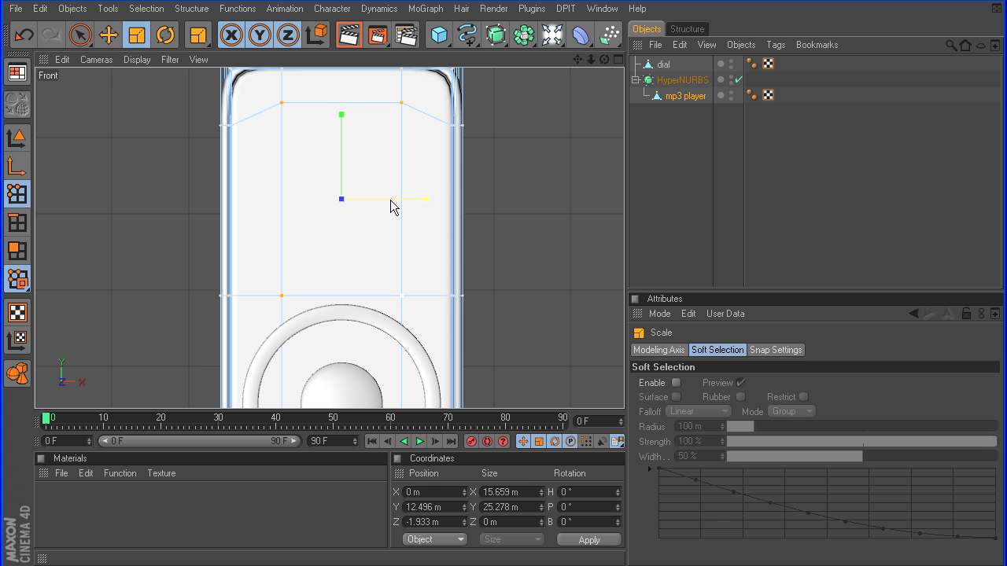
drag(390, 200, 475, 200)
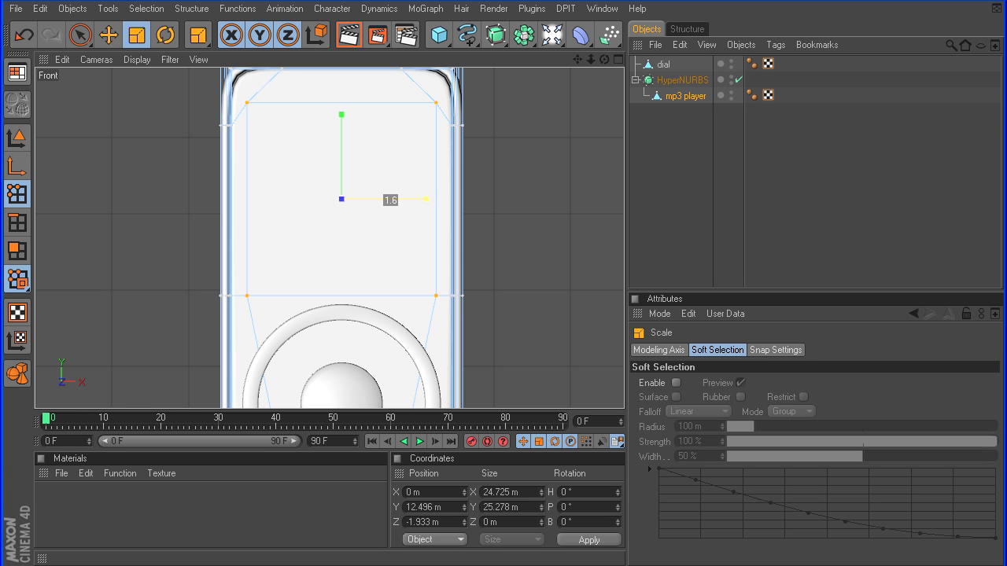
middle_click(374, 187)
middle_click(288, 171)
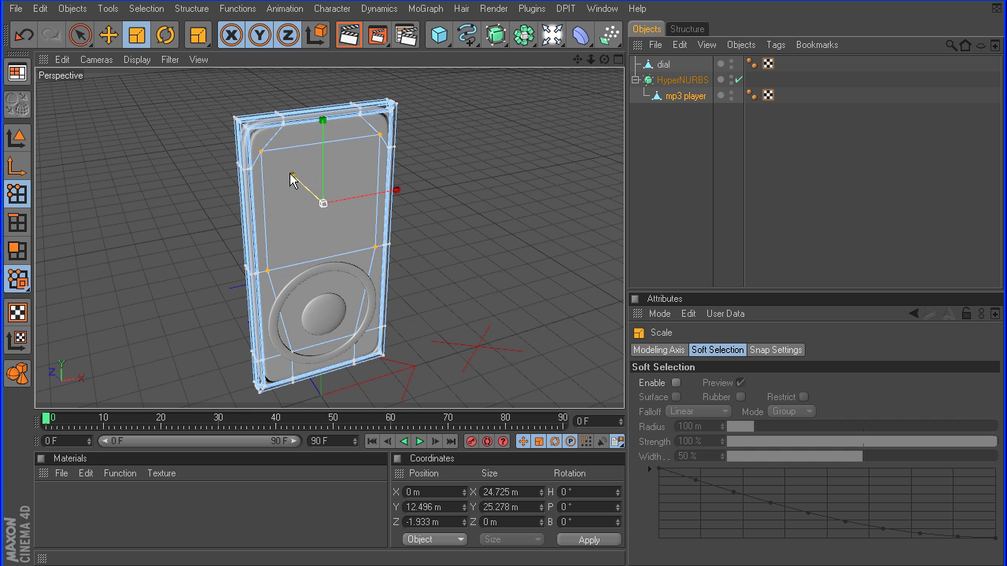
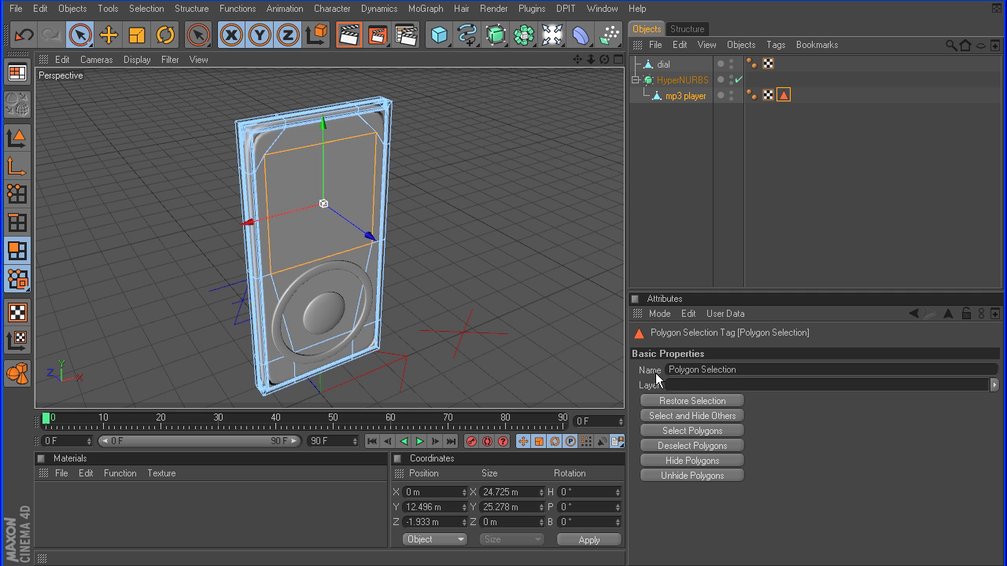
Name the screen polygon's selection tag "screen" and deselect the object
text(screee)
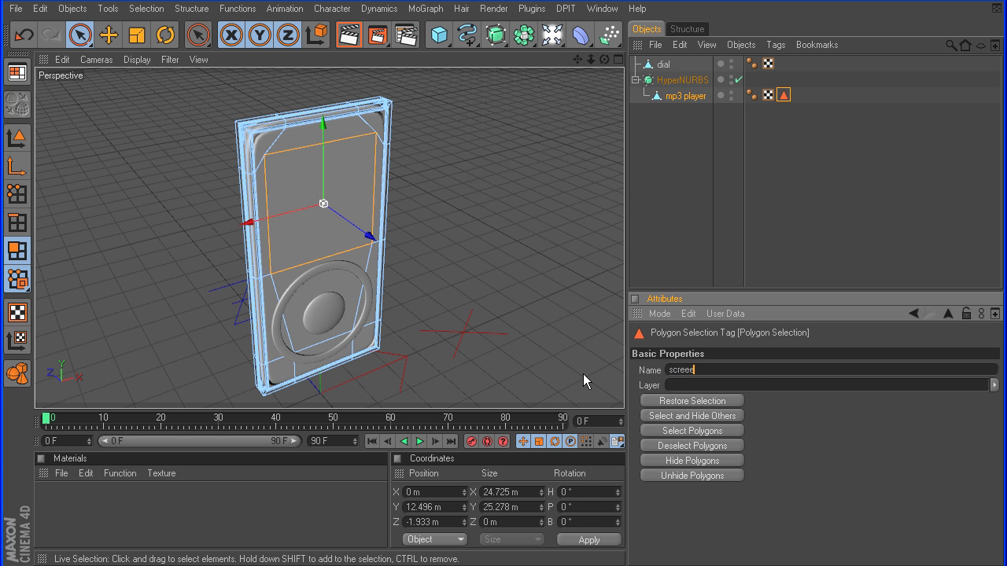
key(BackSpace)
text(n)
key(Return)
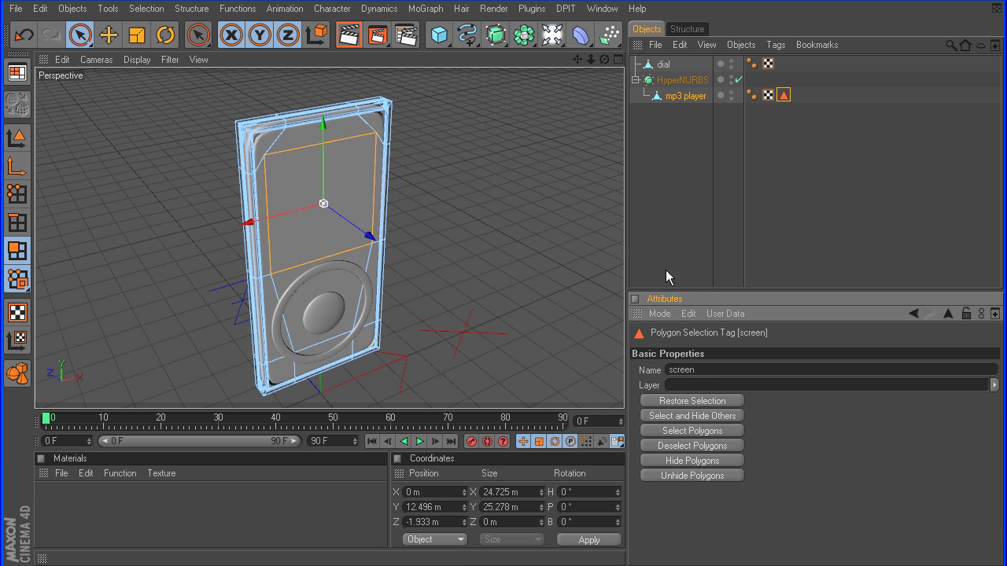
click(764, 100)
click(768, 117)
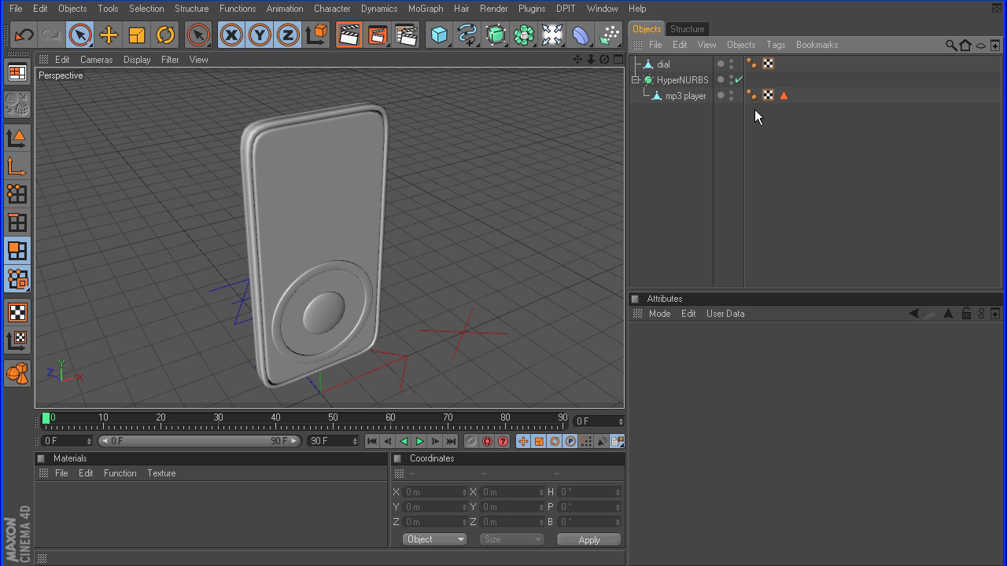
Select the front polygon directly above the screen area on the mp3 player and store it as a polygon selection
click(784, 96)
click(814, 150)
click(694, 96)
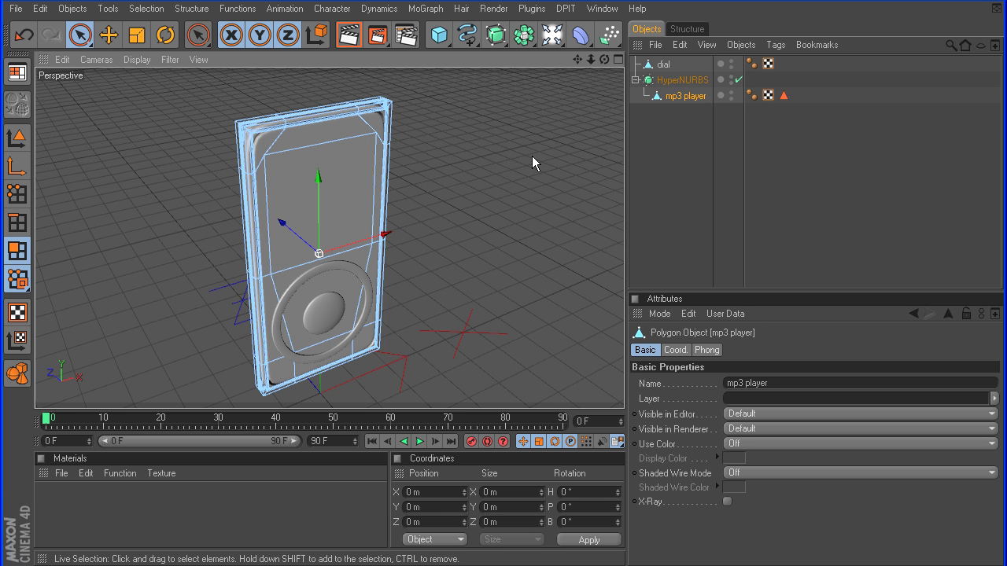
drag(604, 59, 576, 59)
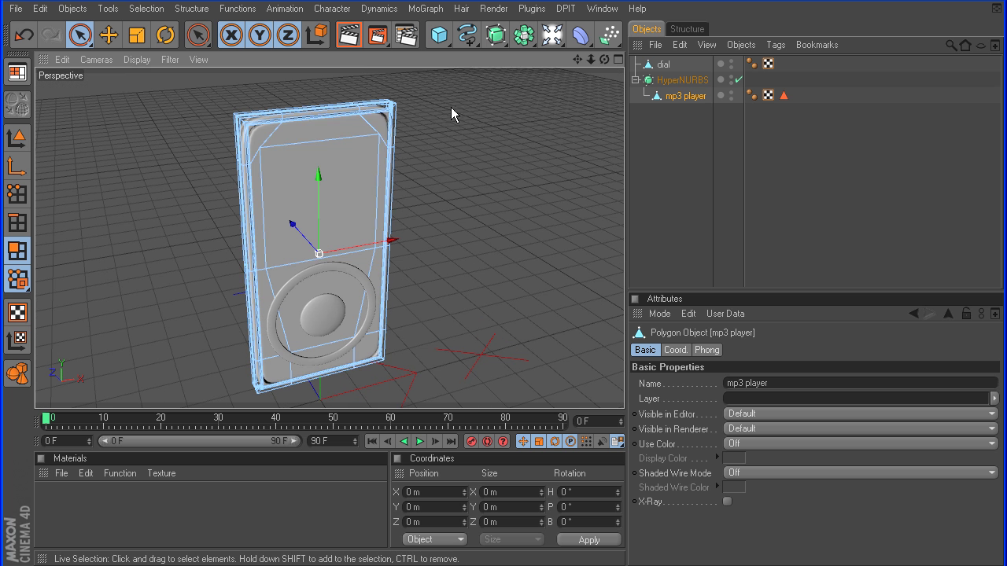
click(313, 129)
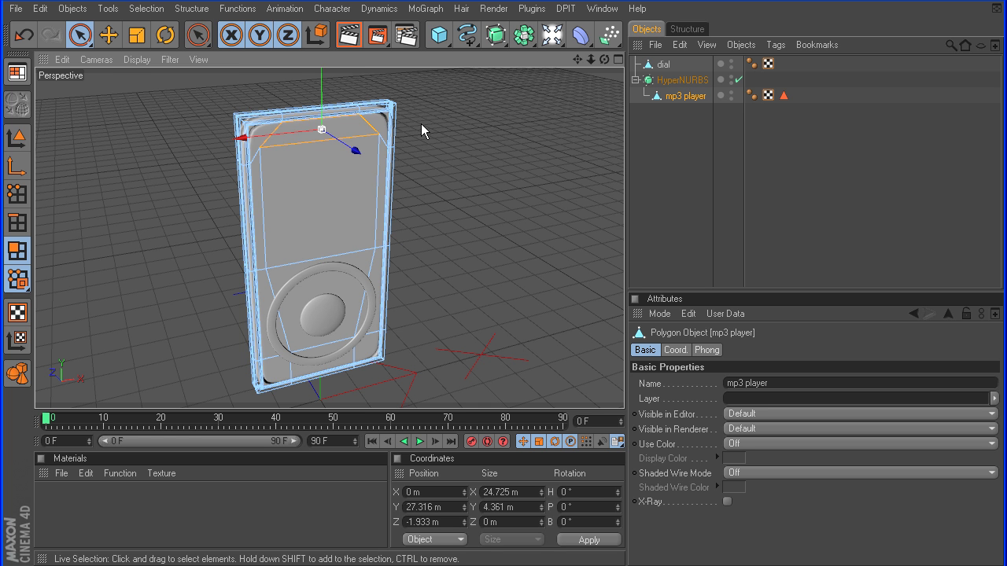
click(146, 9)
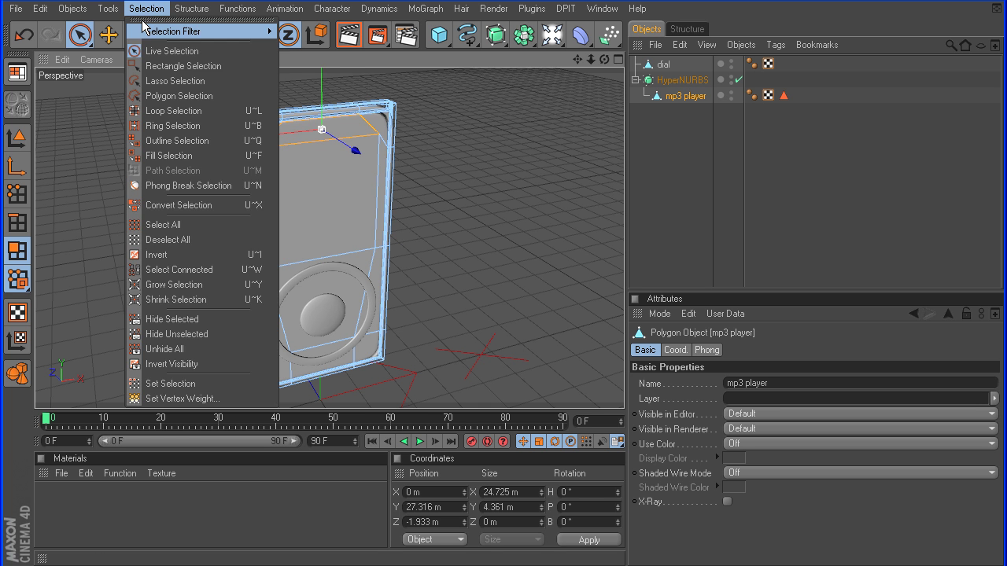
click(154, 383)
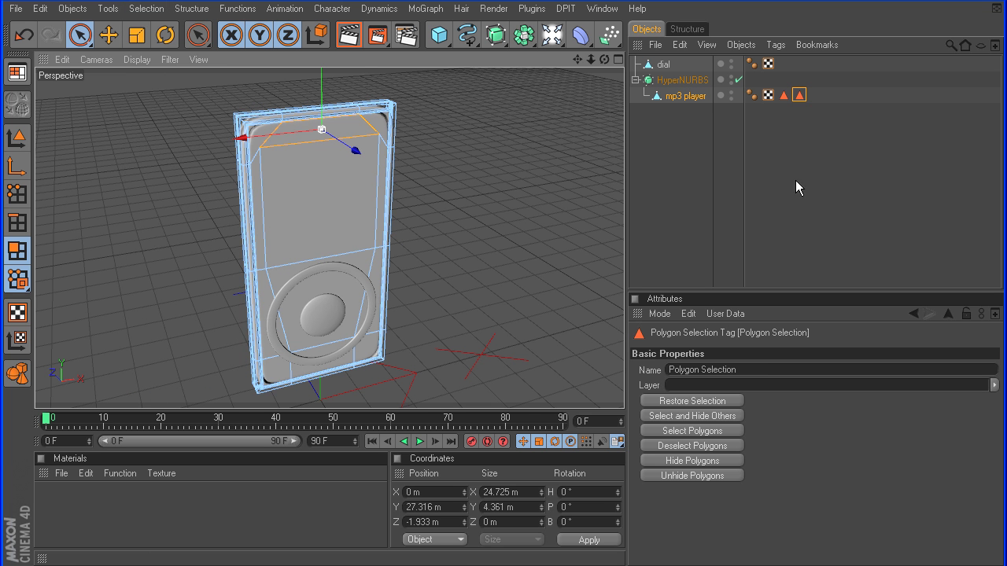
Name the new polygon selection tag "youtube" and deselect the object
drag(751, 371, 570, 368)
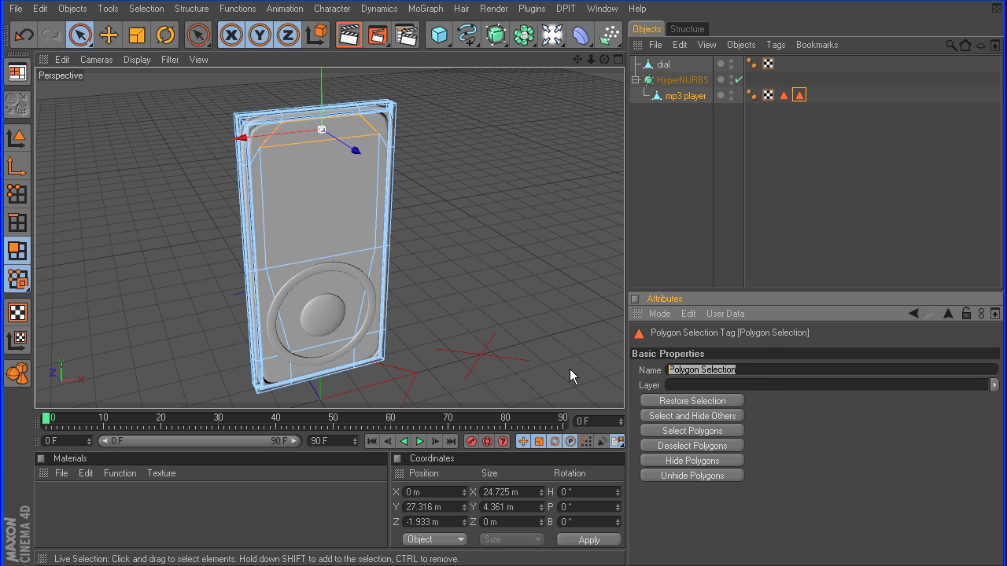
text(youtube)
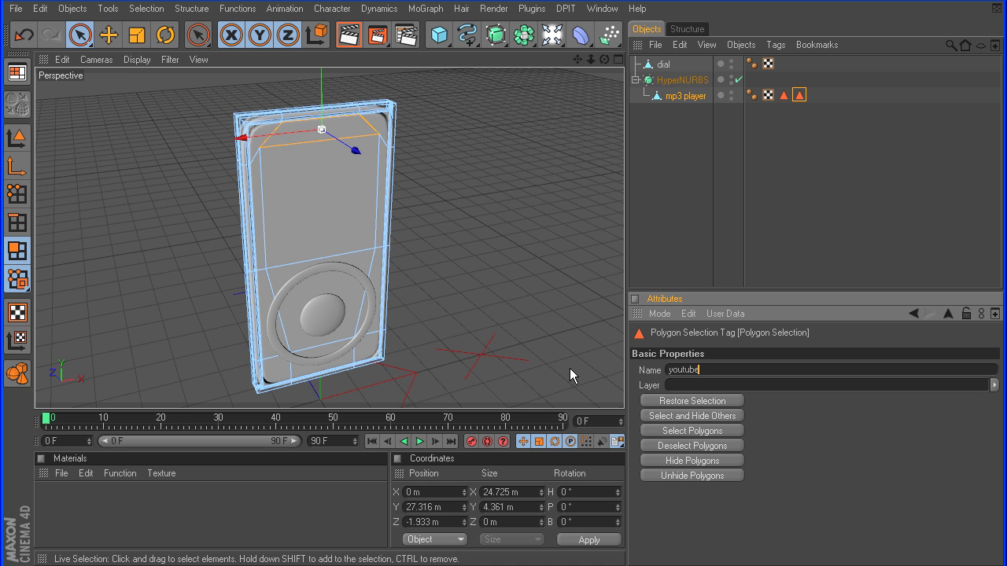
key(Return)
click(810, 197)
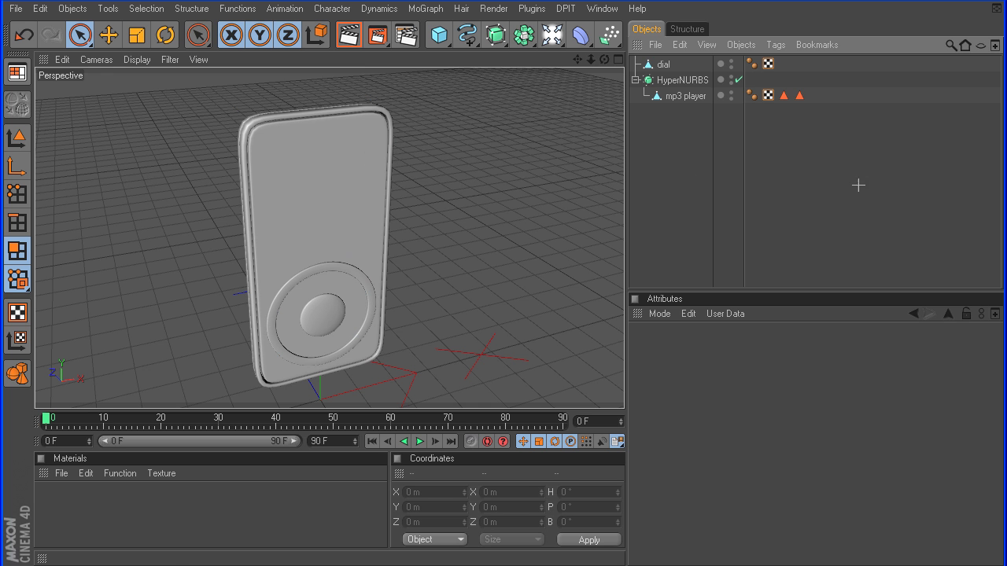
Reselect the mp3 player object and turn off the HyperNURBS to examine the unsmoothed faces around the player's upper front corners
click(799, 96)
click(807, 174)
click(683, 96)
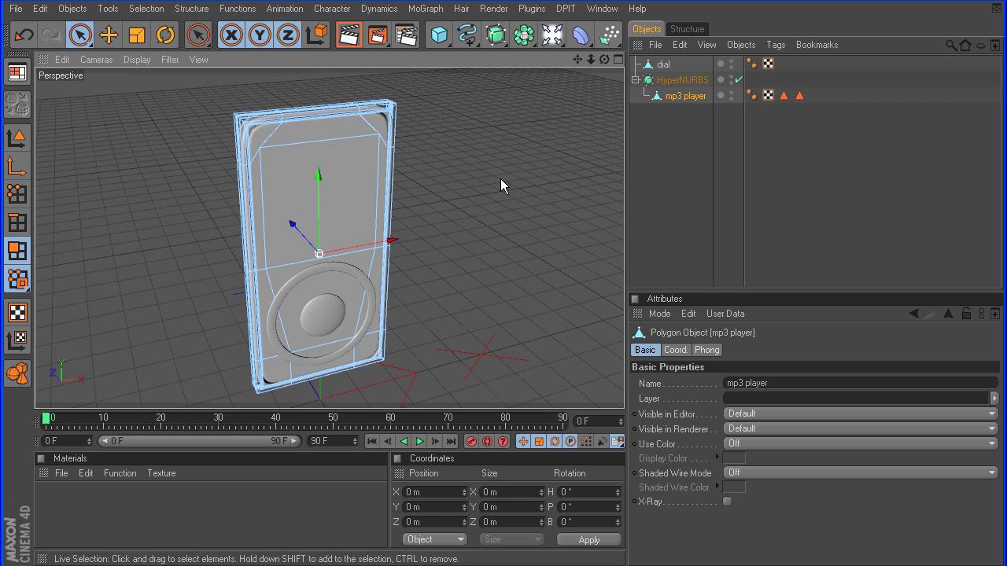
mouse_move(604, 59)
mouse_down()
mouse_move(692, 62)
mouse_move(602, 61)
mouse_up()
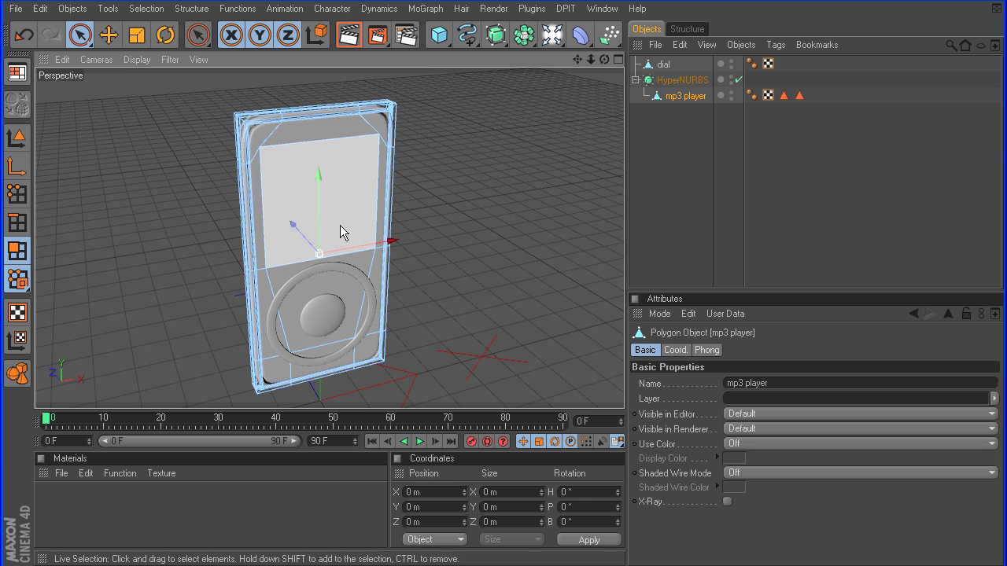
drag(604, 59, 454, 68)
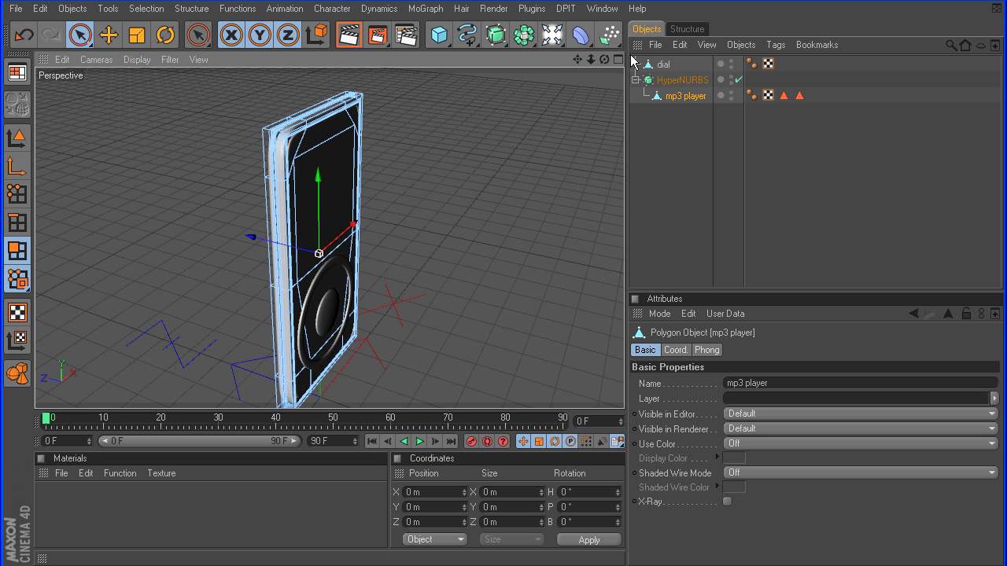
drag(604, 59, 543, 63)
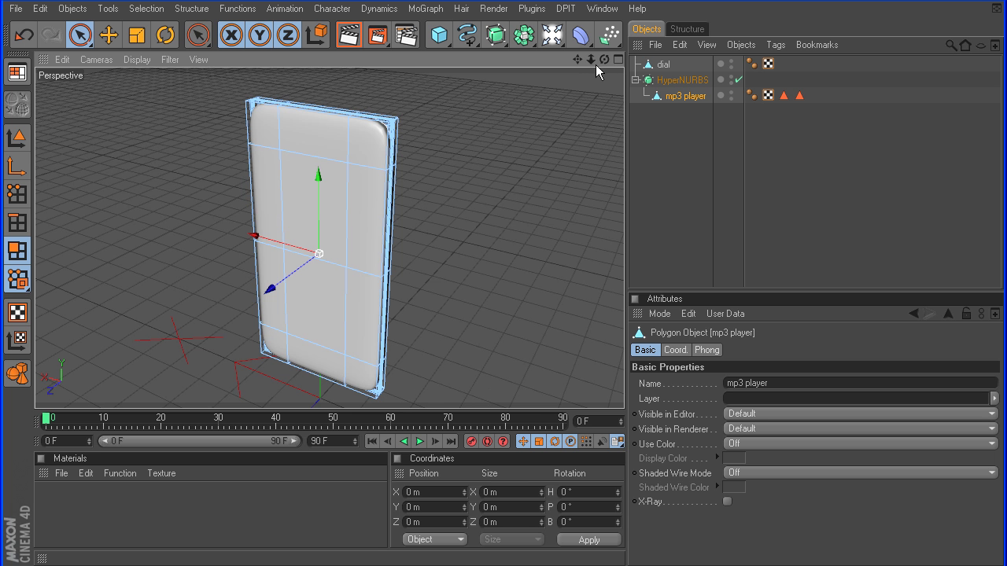
mouse_move(604, 60)
mouse_down()
mouse_move(579, 59)
mouse_move(590, 59)
mouse_up()
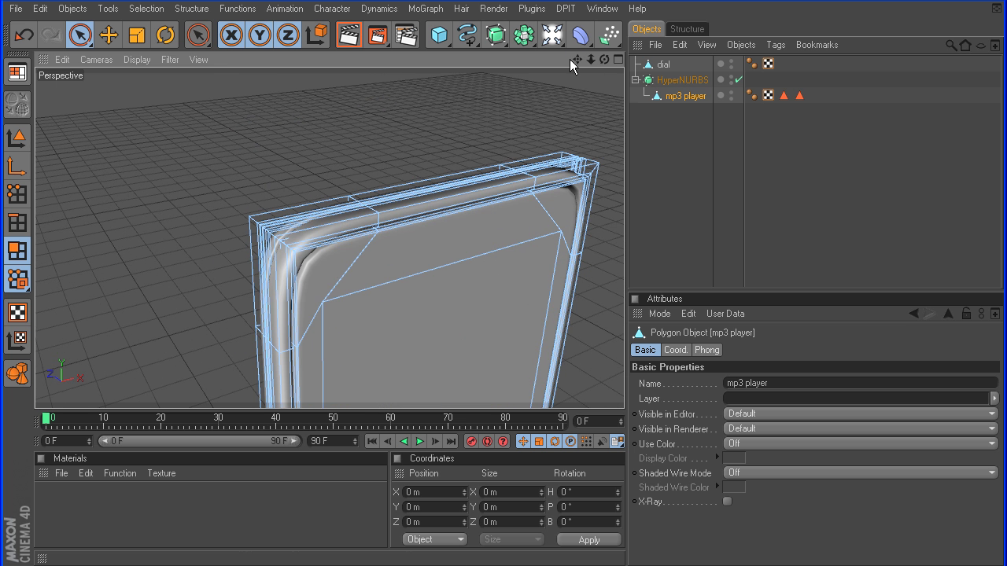
click(739, 79)
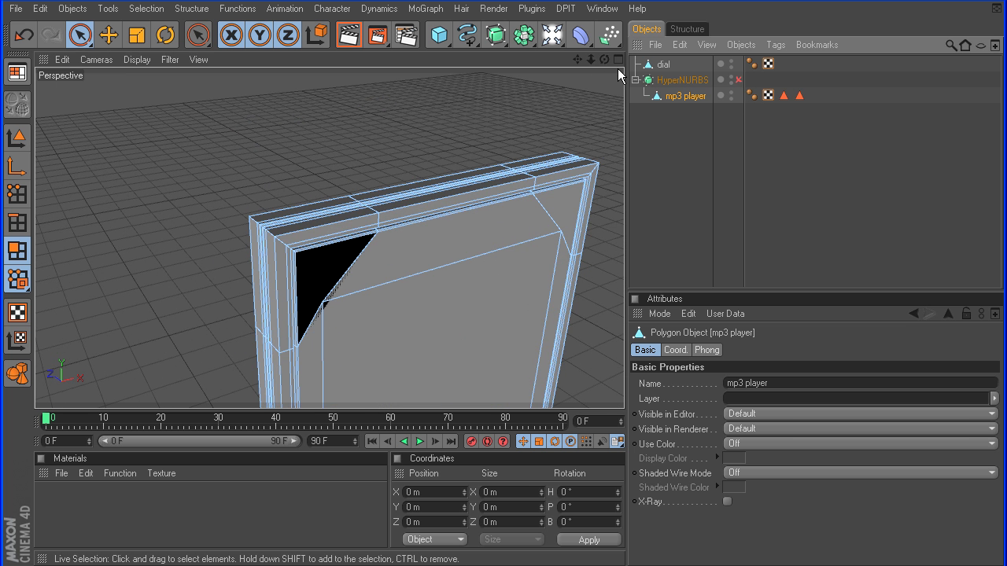
drag(604, 60, 595, 62)
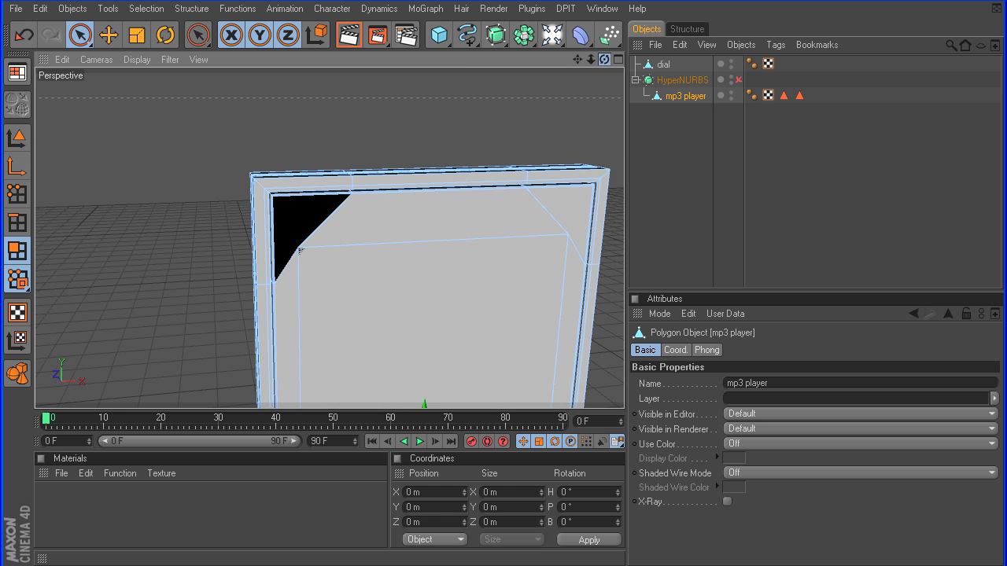
click(385, 218)
click(565, 76)
drag(604, 60, 596, 62)
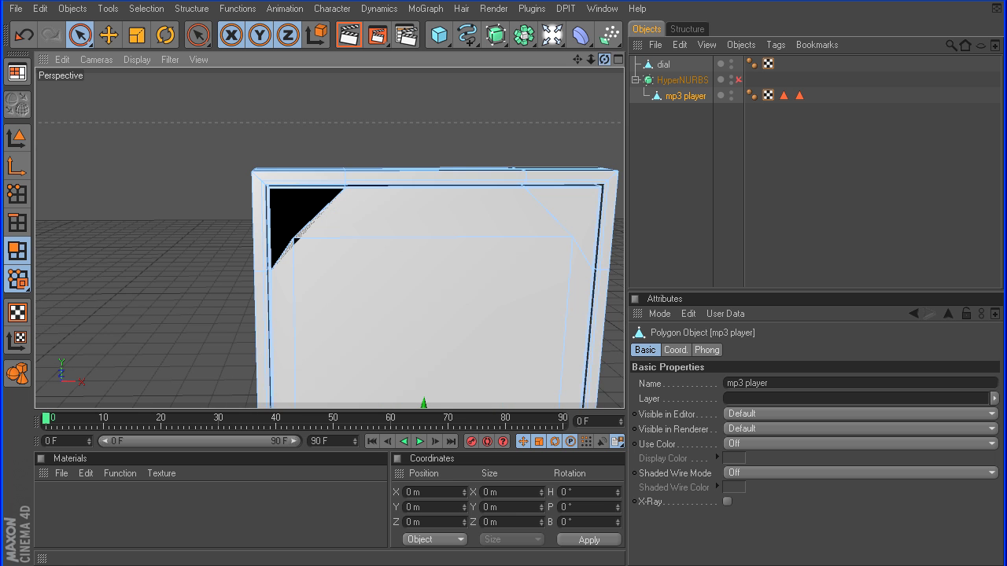
Move the two upper corner points of the mp3 player's screen area down to about Y 24.3 m, and deselect them
click(18, 194)
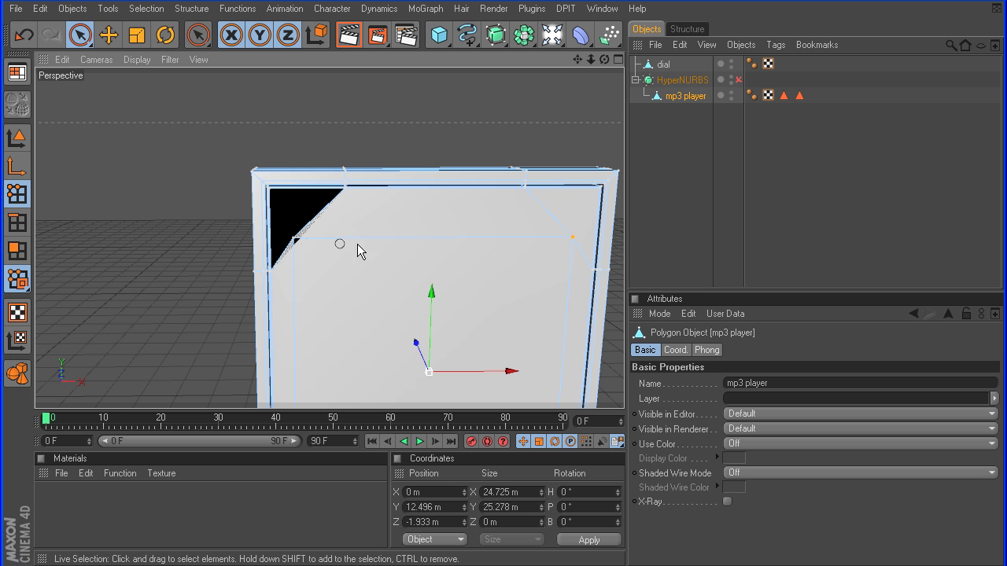
shift+click(298, 238)
drag(434, 206, 434, 243)
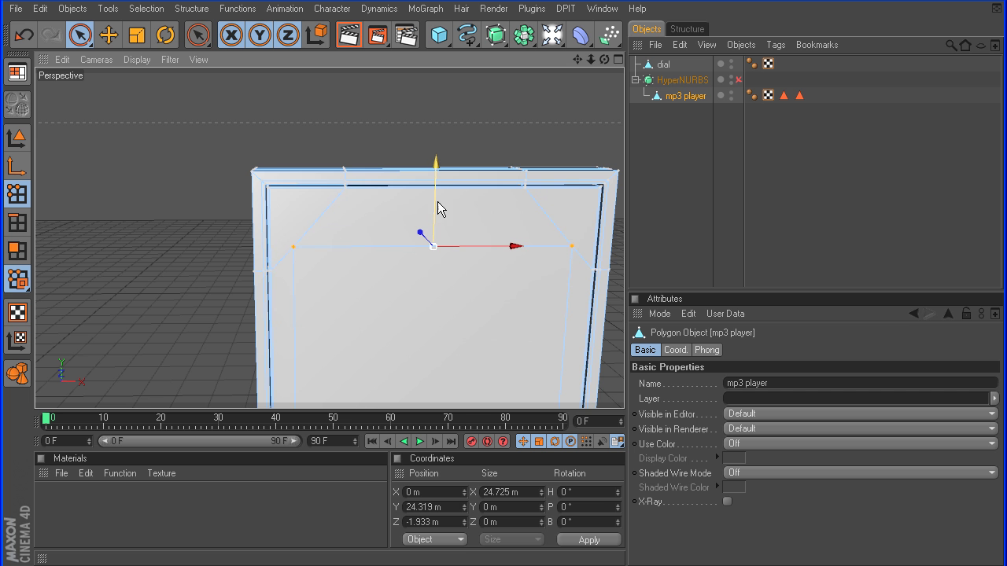
mouse_move(604, 59)
mouse_down()
mouse_move(550, 60)
mouse_move(601, 59)
mouse_up()
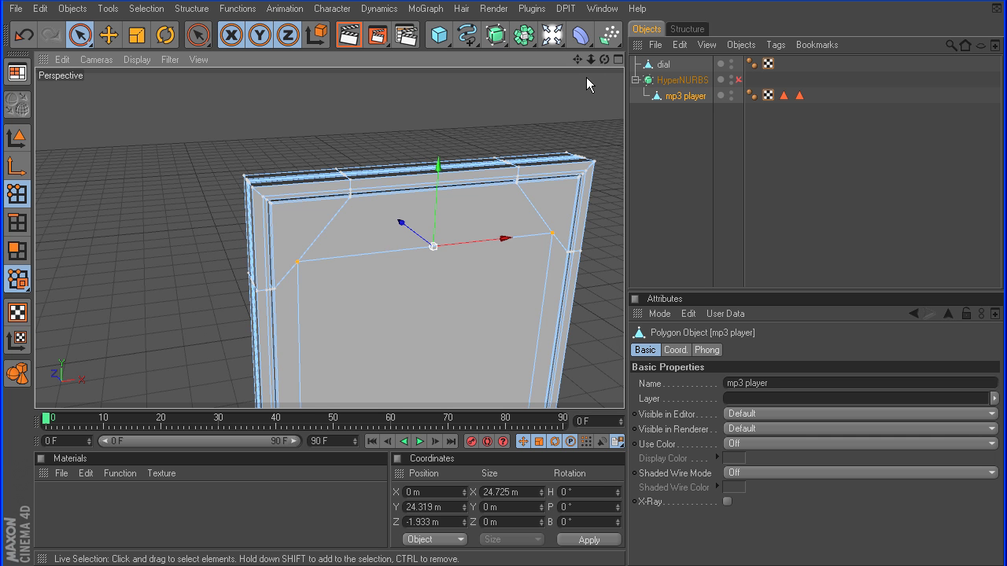
mouse_move(603, 60)
mouse_down()
mouse_move(559, 59)
mouse_move(599, 60)
mouse_up()
mouse_move(435, 229)
mouse_down()
mouse_move(436, 196)
mouse_move(435, 229)
mouse_up()
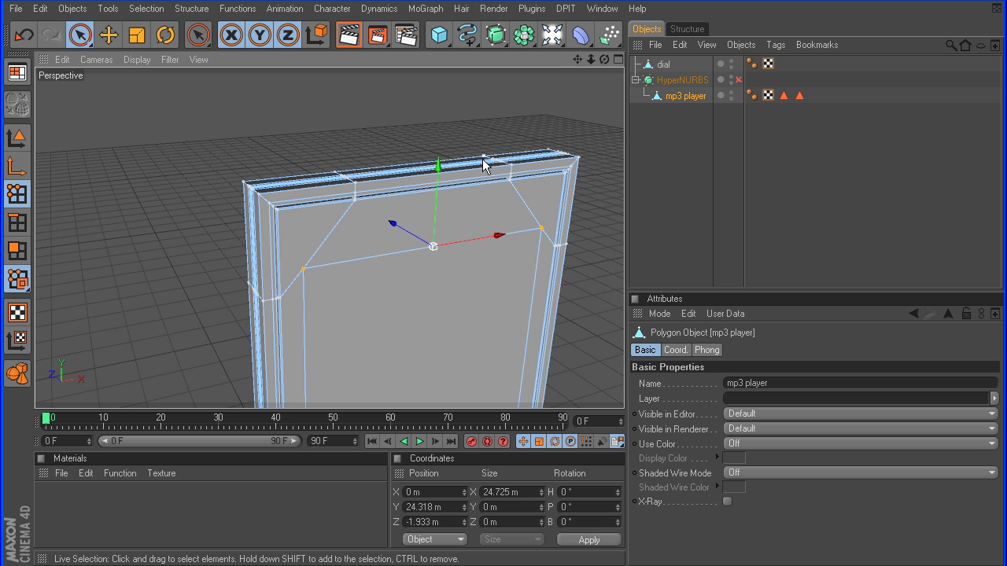
click(521, 96)
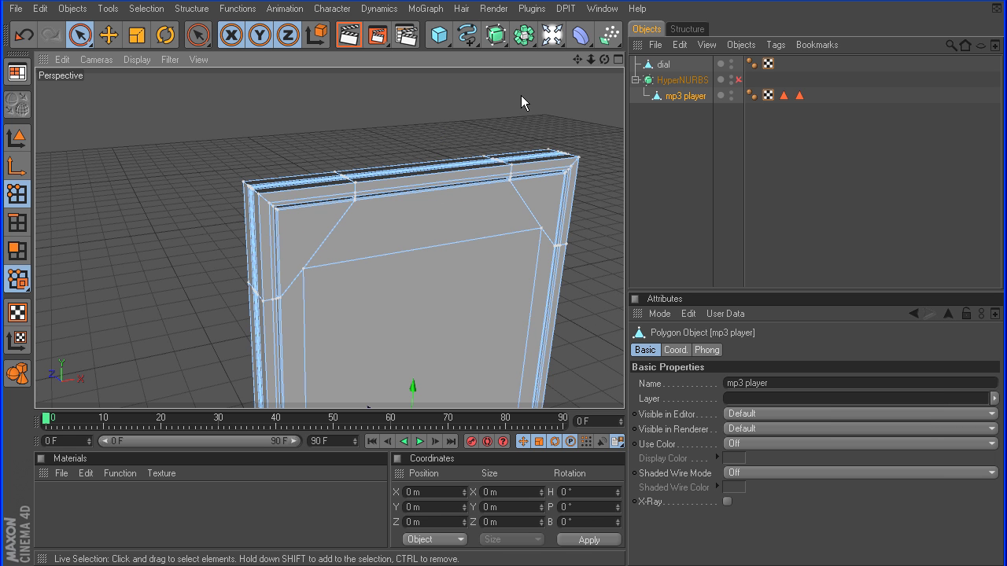
Loop-select the polygons of the recessed groove wall that runs around the player's front face
click(20, 250)
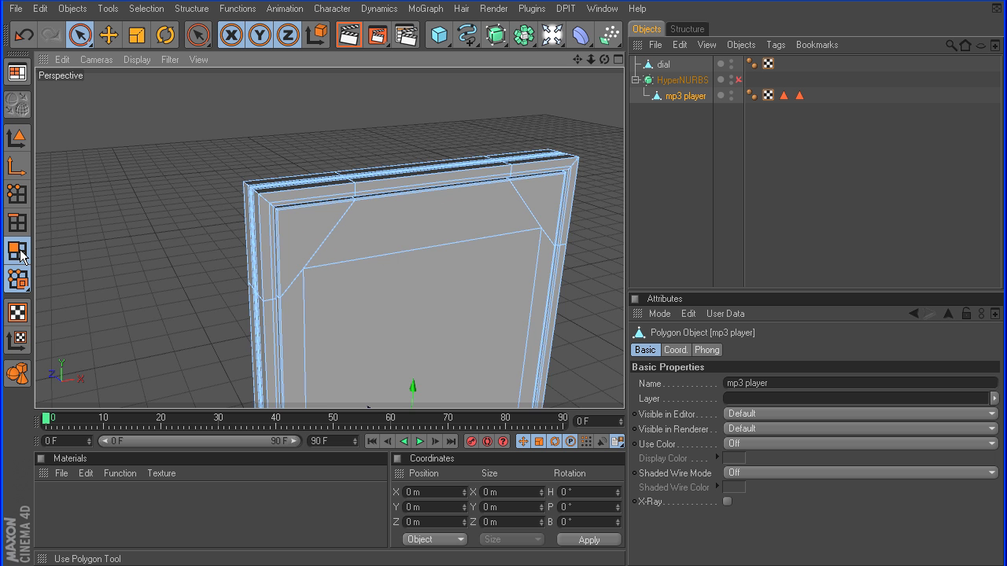
drag(592, 63, 782, 62)
drag(580, 62, 842, 181)
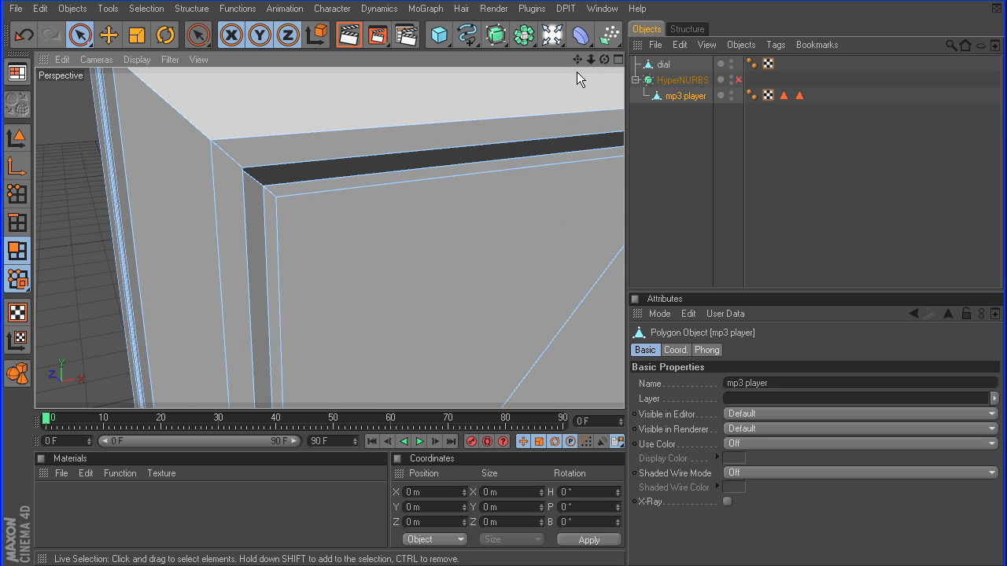
drag(604, 61, 632, 50)
key(u)
key(l)
click(235, 142)
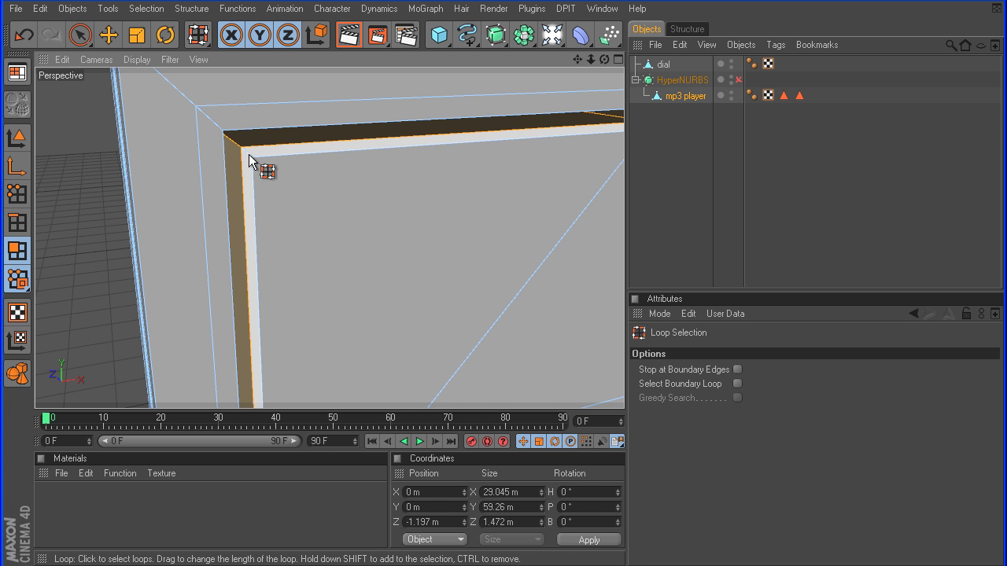
Fill the selection across the front face inside the groove, and exclude the screen polygon and the logo polygon above it
drag(590, 60, 503, 367)
drag(591, 60, 555, 92)
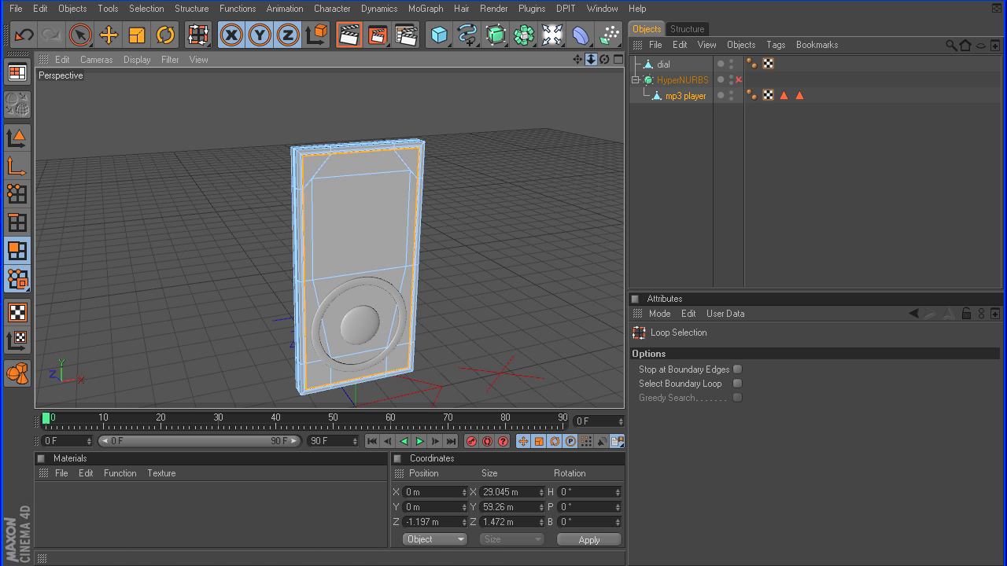
key(u)
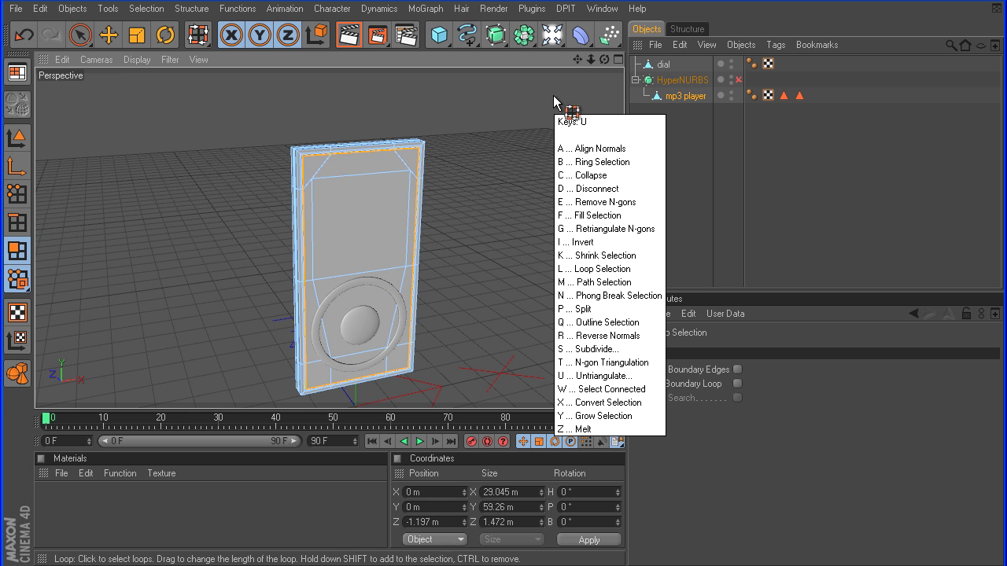
key(f)
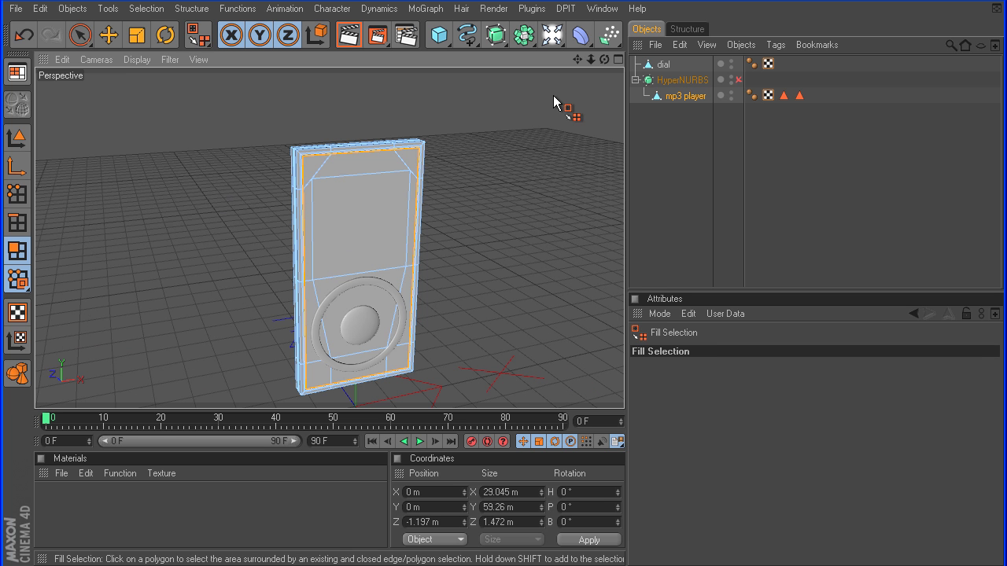
click(372, 233)
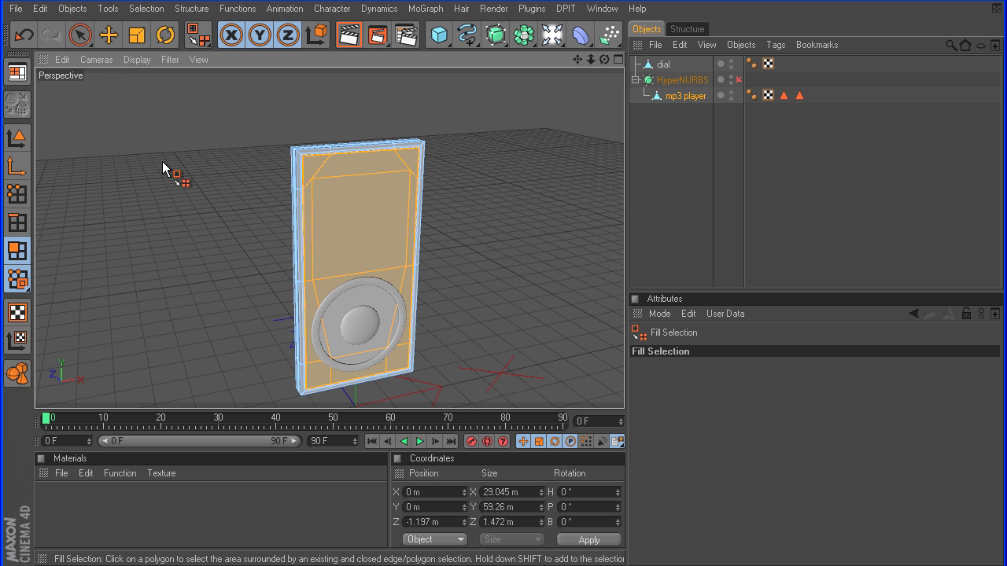
click(80, 35)
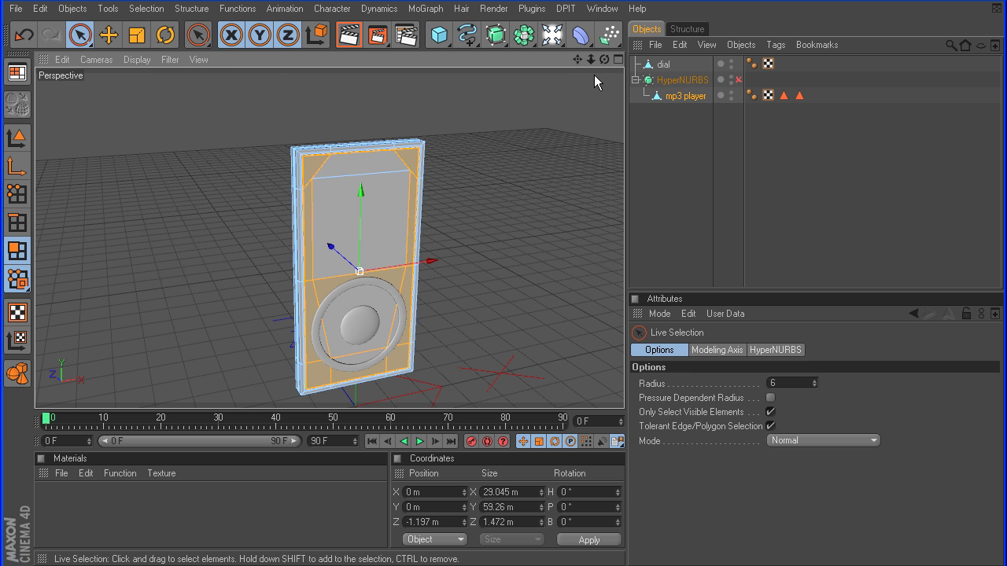
Store the front face polygons as a polygon selection named "front paint" and deselect the object
click(146, 8)
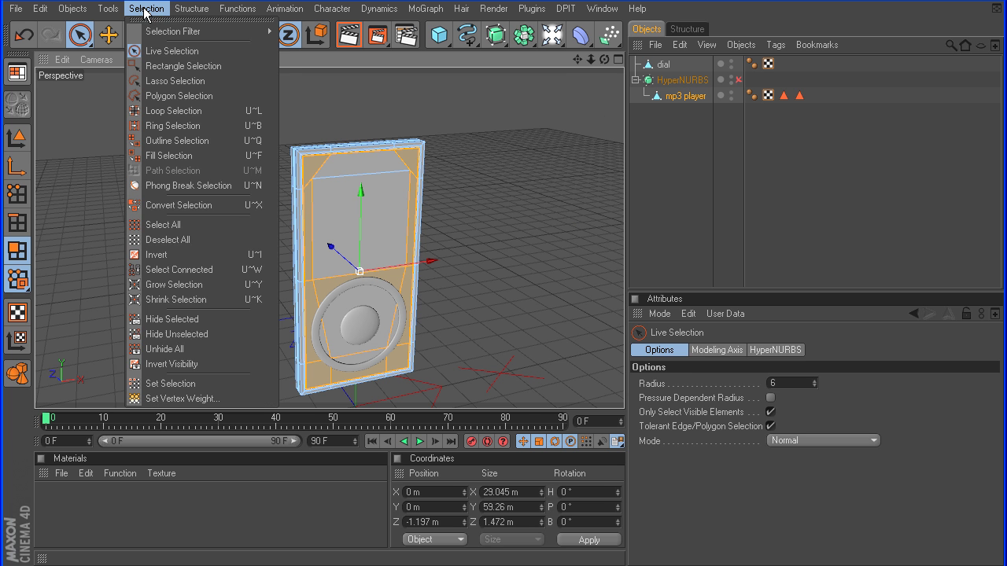
click(204, 384)
click(702, 369)
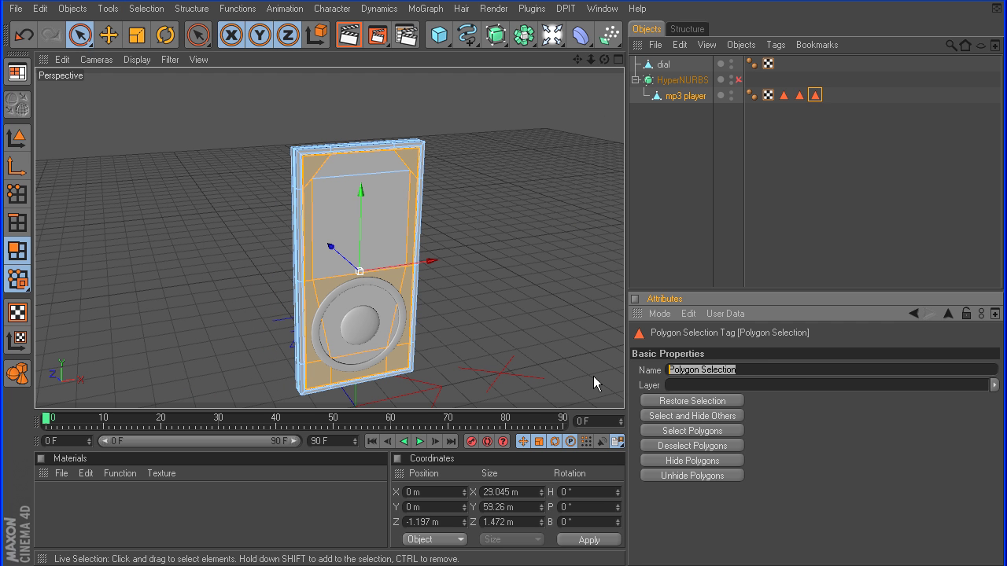
text(fro)
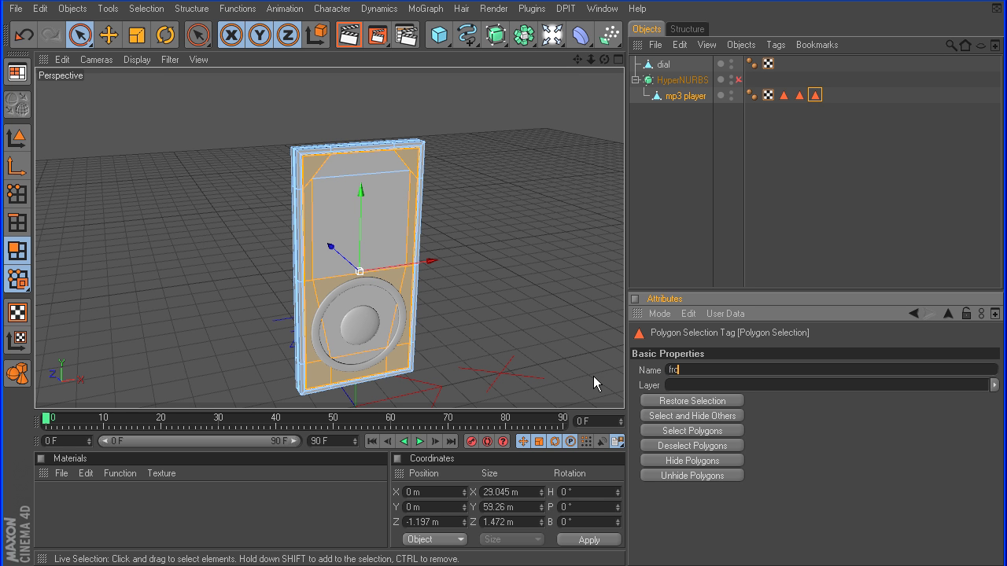
text(nt paint)
key(Return)
click(857, 147)
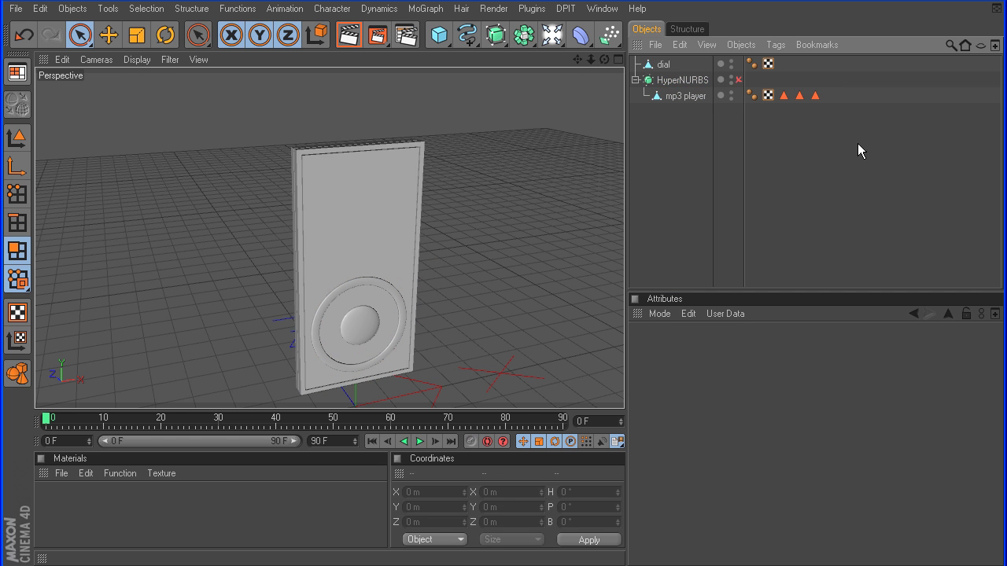
Reselect the mp3 player and loop-select the narrow seam polygons that run around the sides of its casing
click(685, 95)
drag(592, 59, 493, 134)
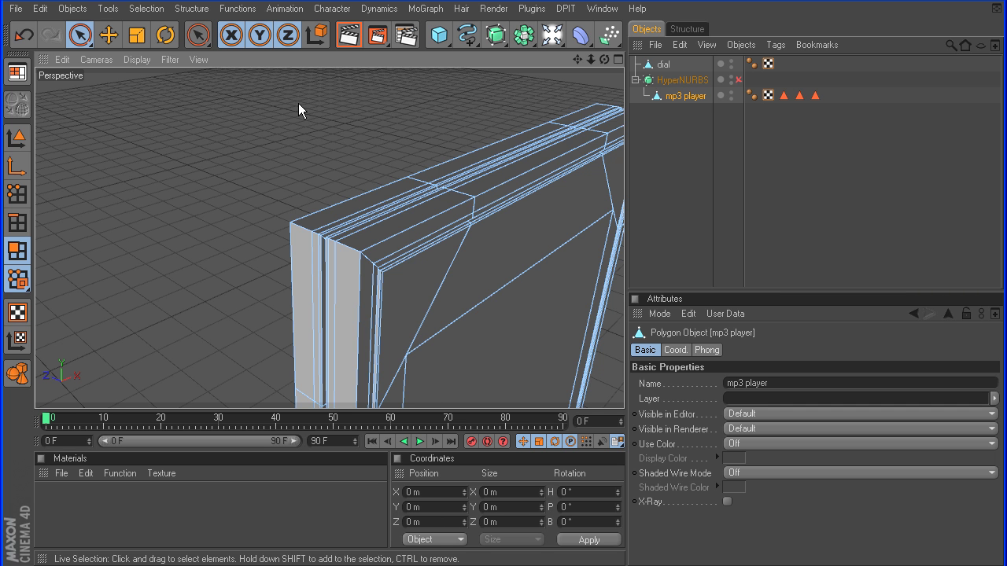
key(u)
key(l)
drag(604, 59, 334, 11)
drag(589, 59, 743, 33)
click(417, 288)
drag(578, 63, 610, 61)
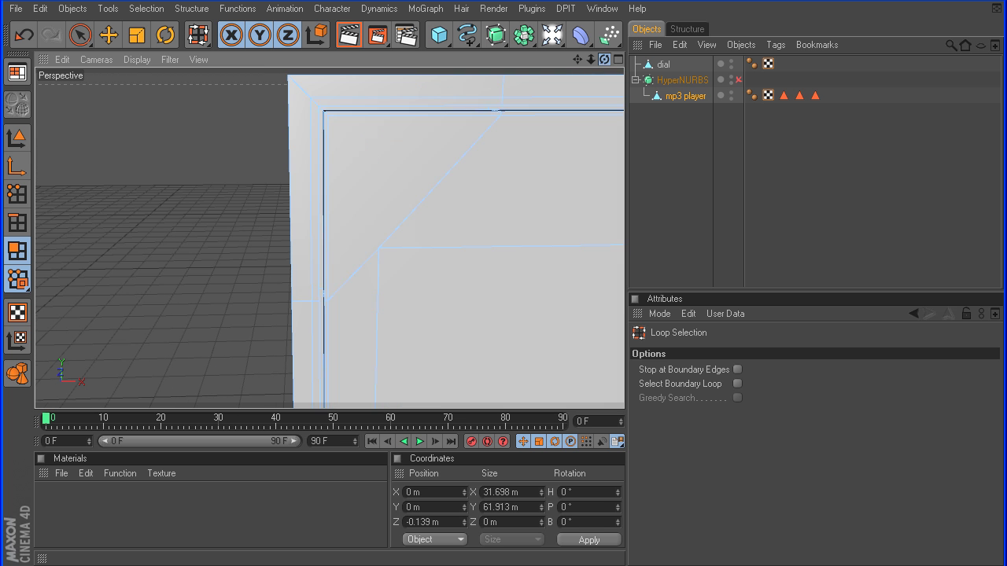
click(321, 110)
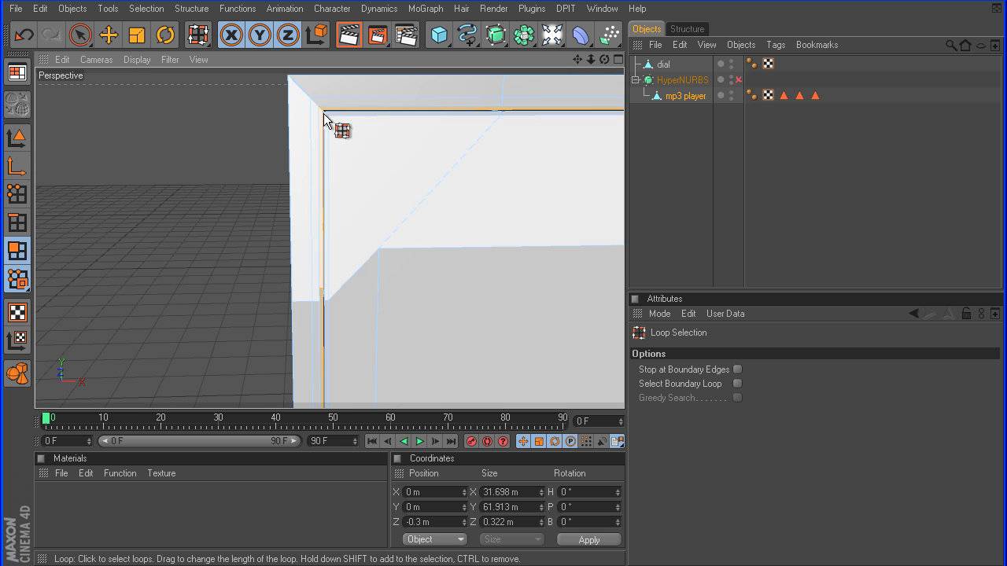
Fill the selection from the side seam over the front rim of the casing up to the front face groove
key(u)
key(f)
drag(604, 60, 669, 89)
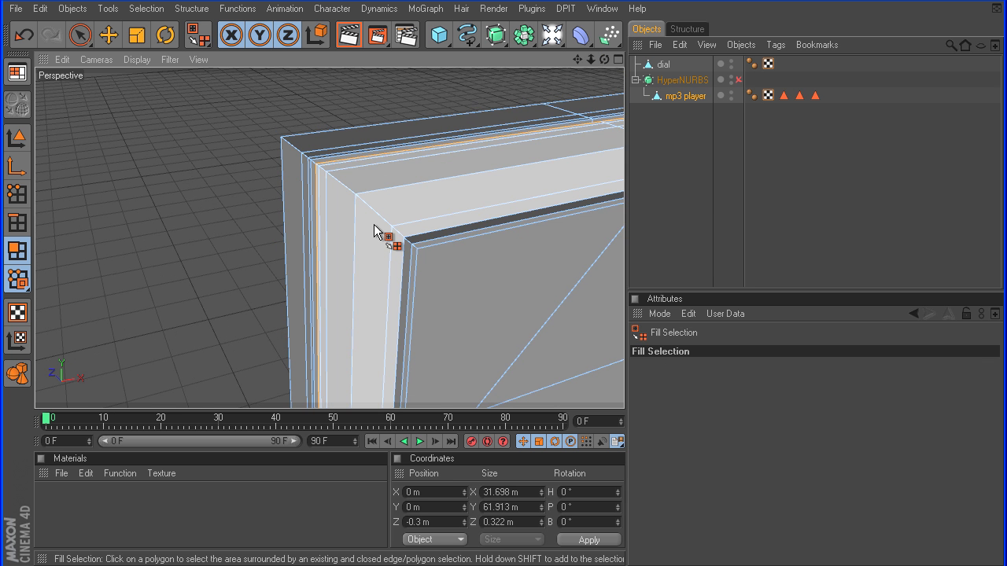
click(368, 221)
drag(592, 61, 592, 60)
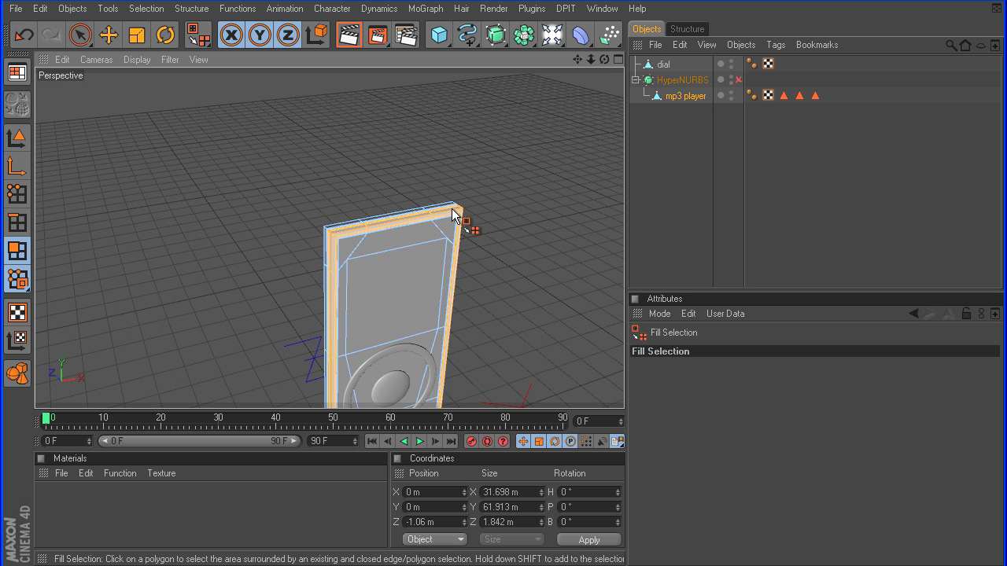
Store the casing rim polygons as a polygon selection named "chrome" and deselect the object
click(148, 10)
click(183, 384)
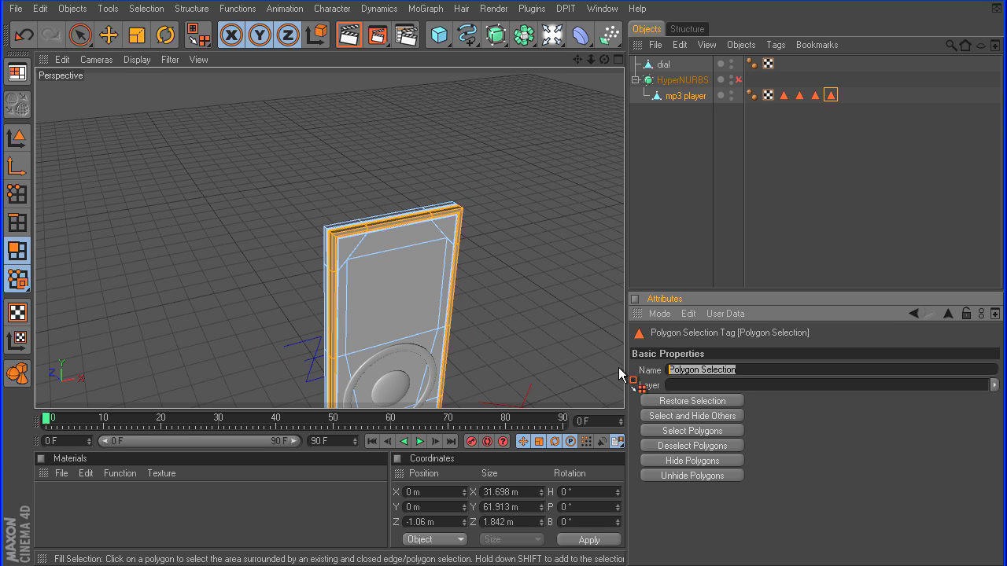
text(chrome)
key(Return)
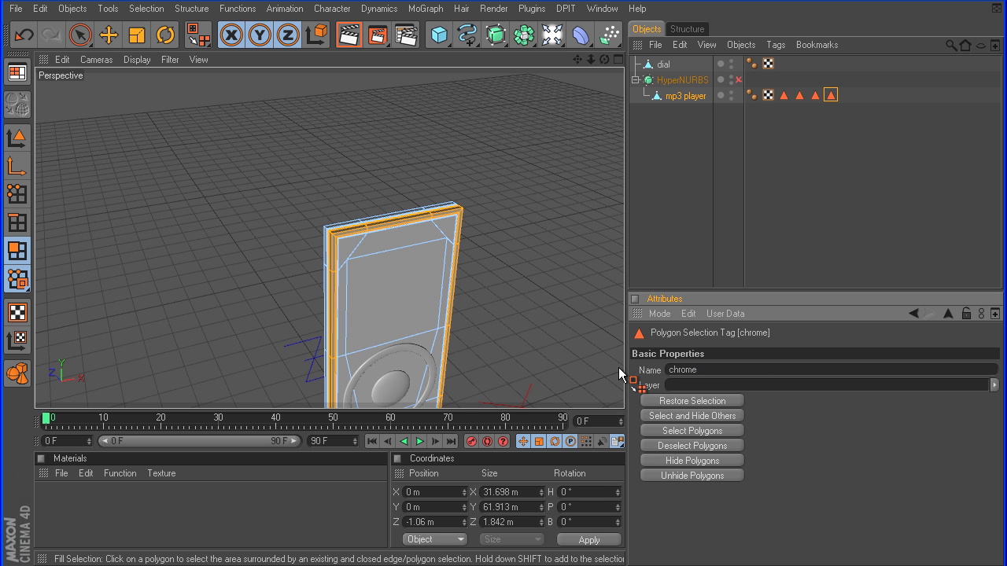
click(80, 34)
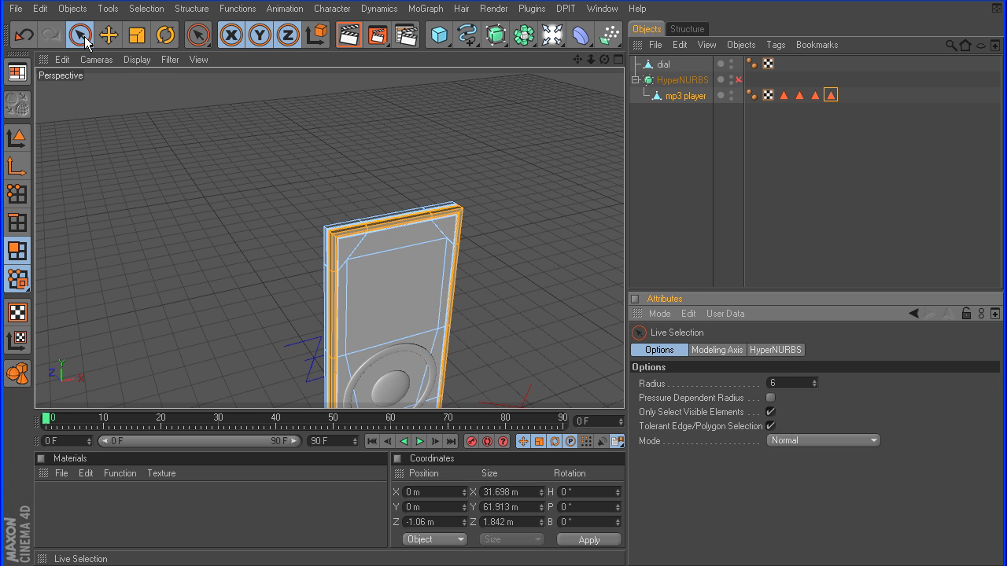
click(806, 180)
mouse_move(577, 60)
mouse_down()
mouse_move(549, 9)
mouse_move(604, 60)
mouse_move(479, 52)
mouse_move(596, 61)
mouse_up()
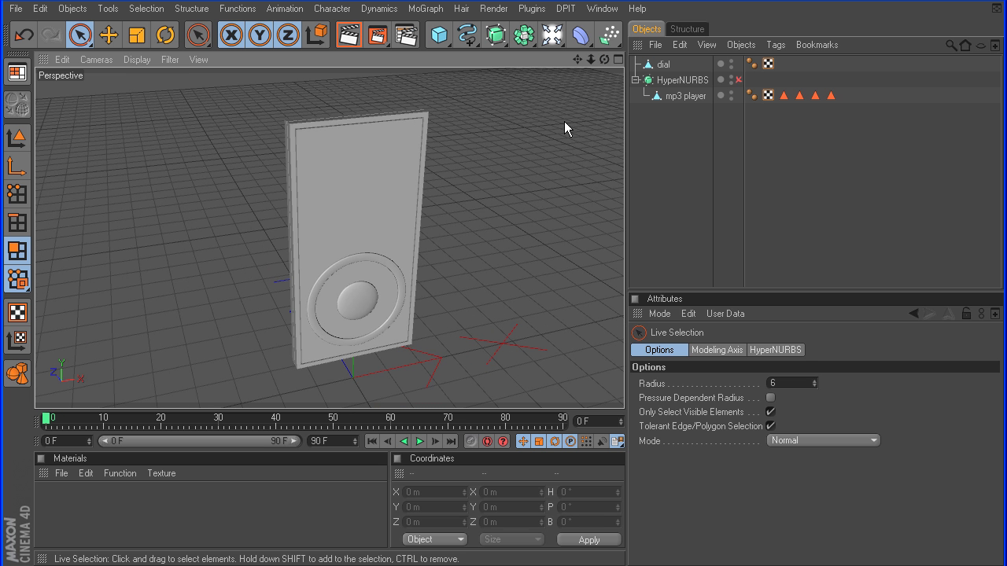
drag(610, 60, 581, 91)
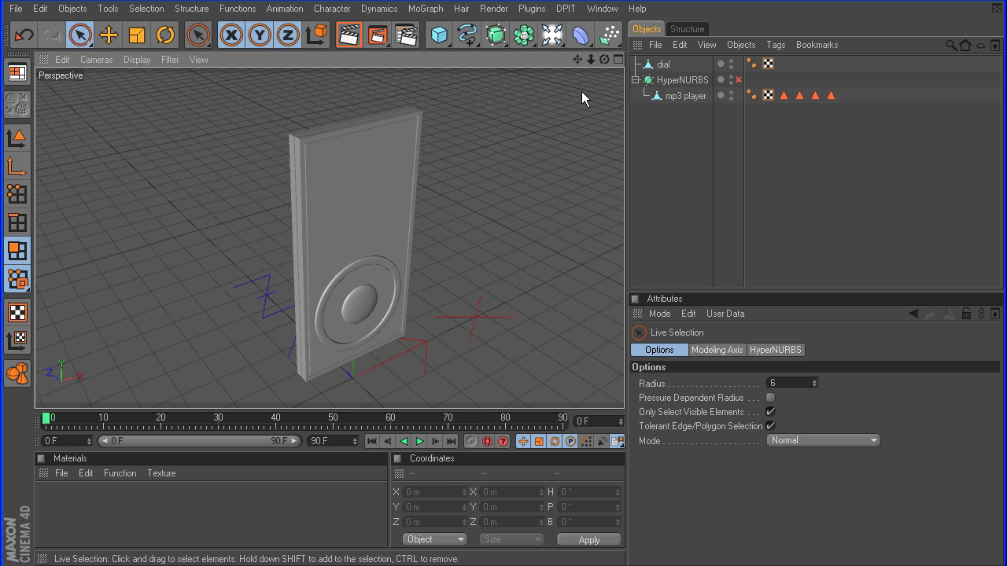